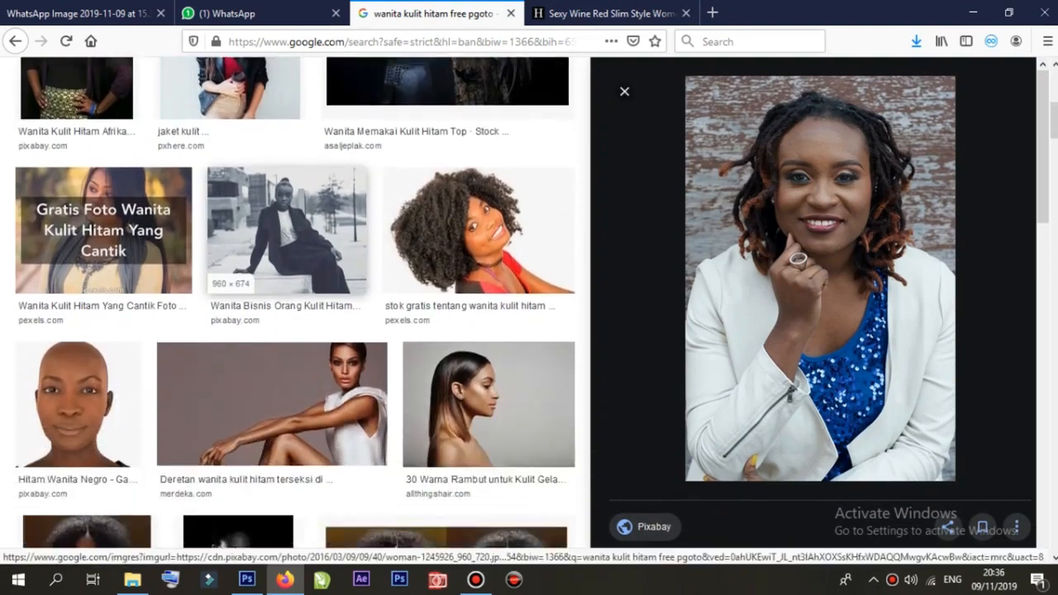
Find the portrait of the smiling woman in the white jacket among the image results and open it in Photoshop
scroll(210, 289, down, 10)
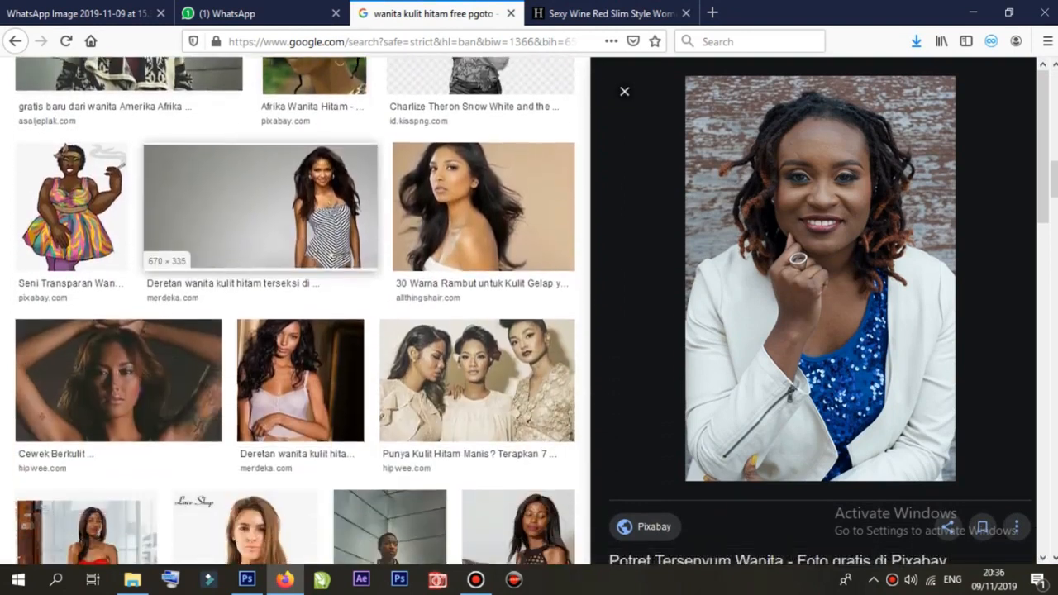
scroll(211, 289, down, 1)
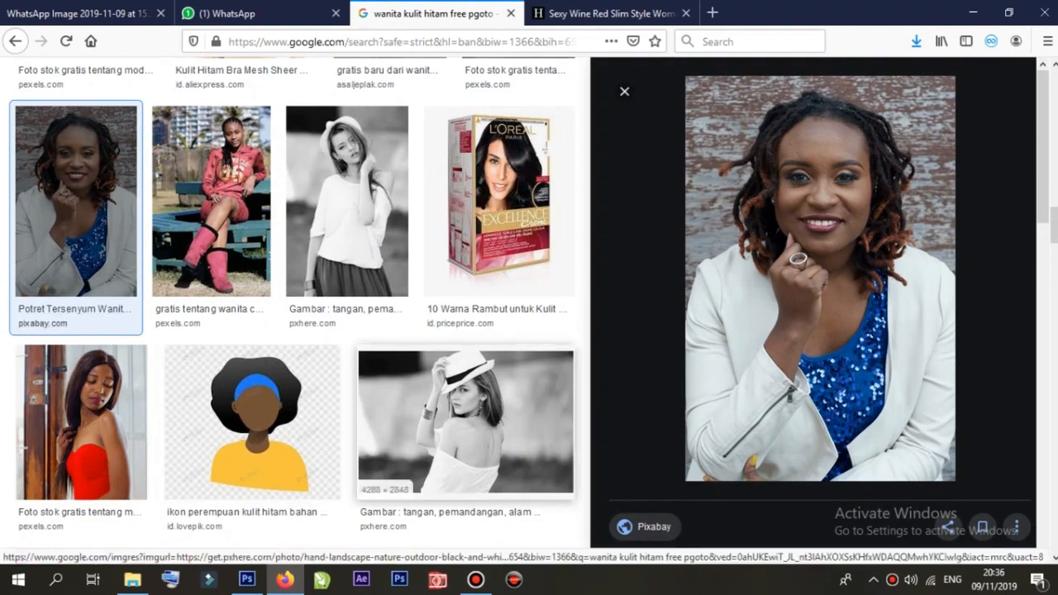
drag(814, 190, 248, 529)
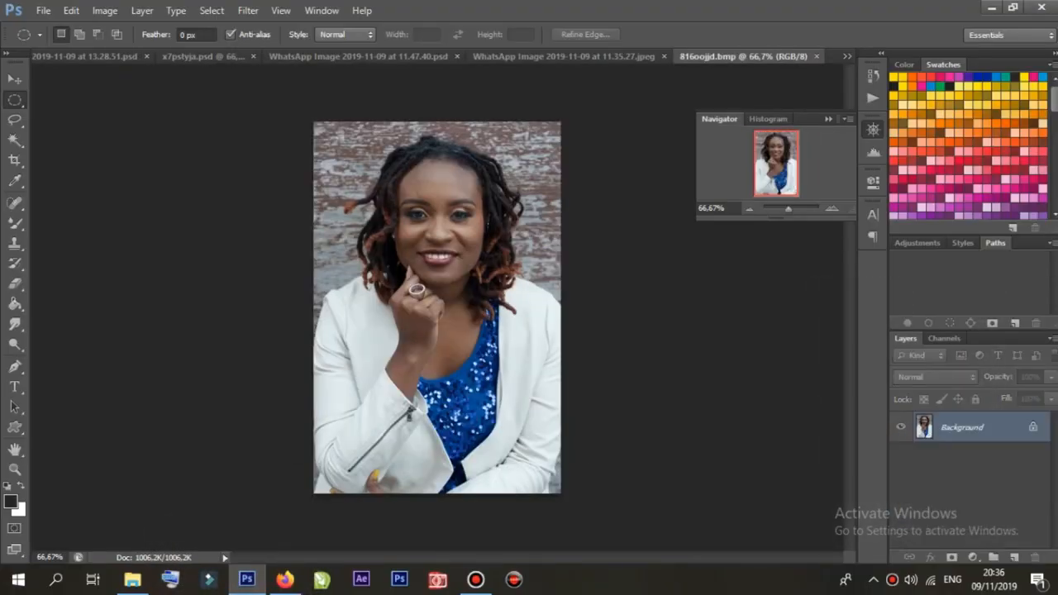
Add an empty layer above the background and choose the Brush tool
scroll(541, 280, up, 9)
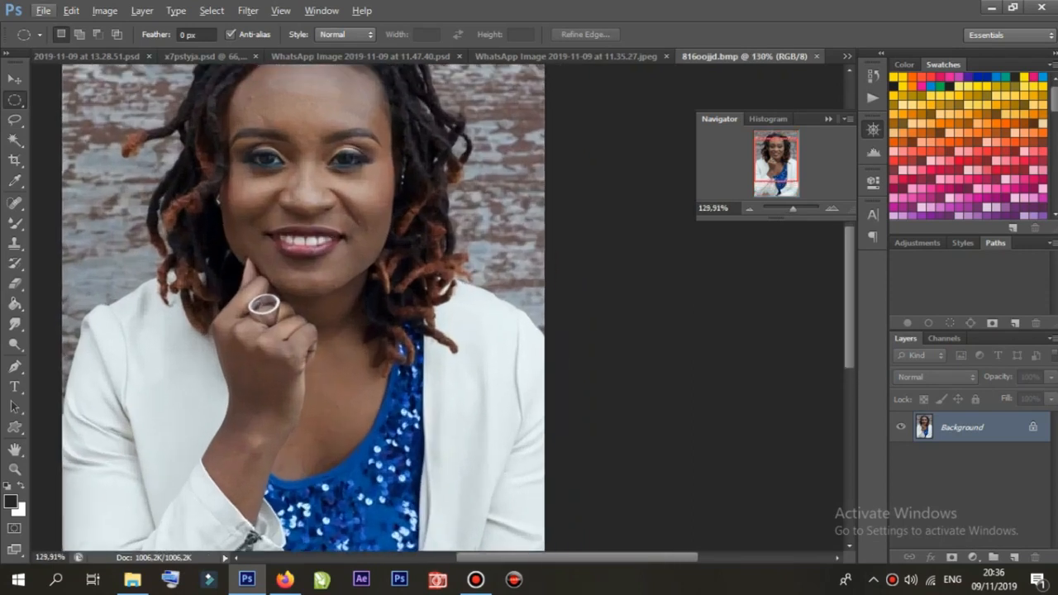
scroll(343, 308, up, 2)
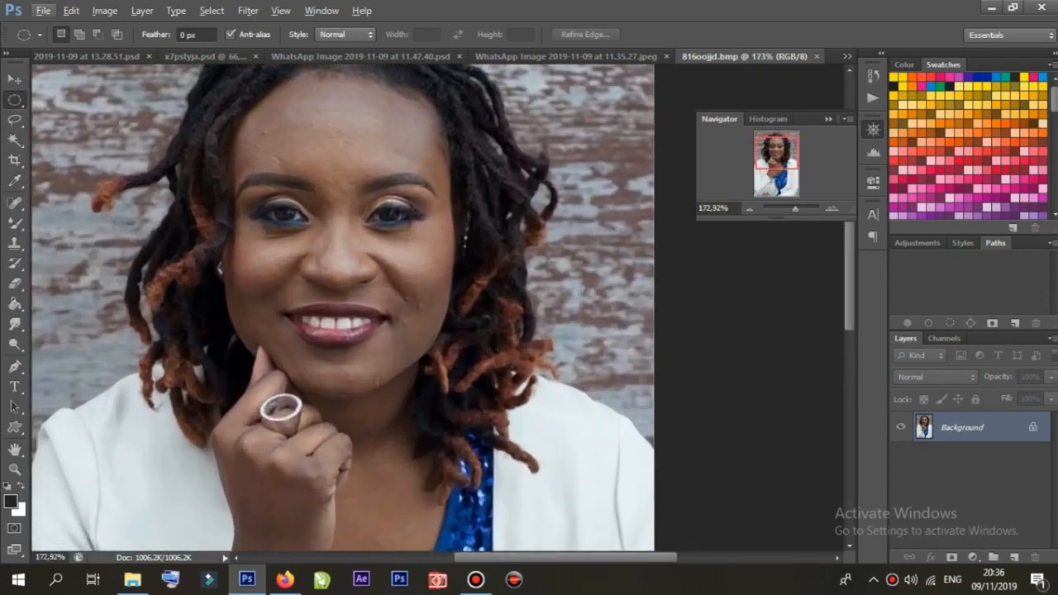
scroll(342, 308, up, 1)
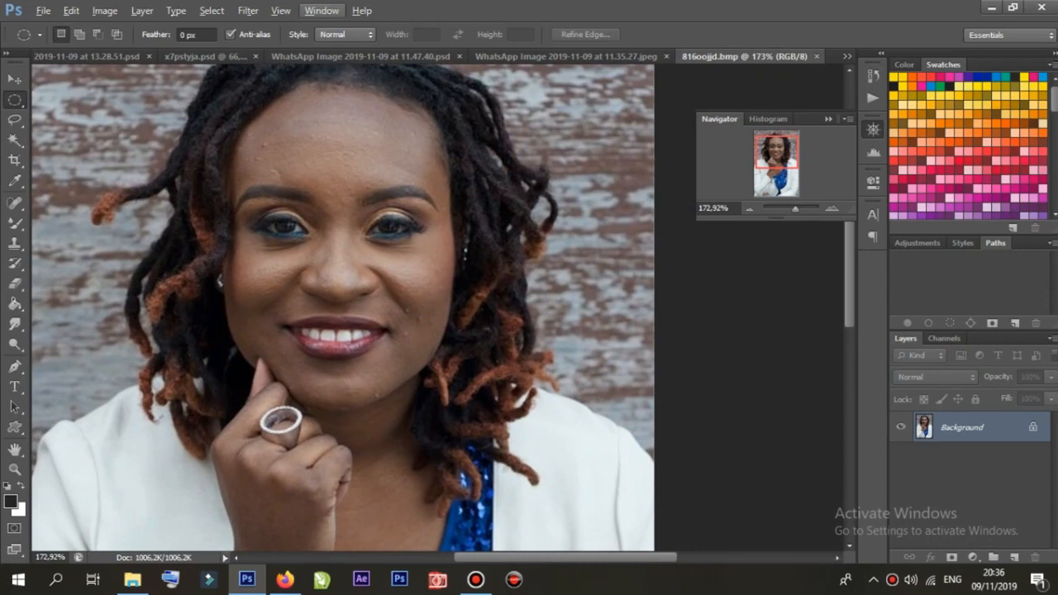
click(1014, 555)
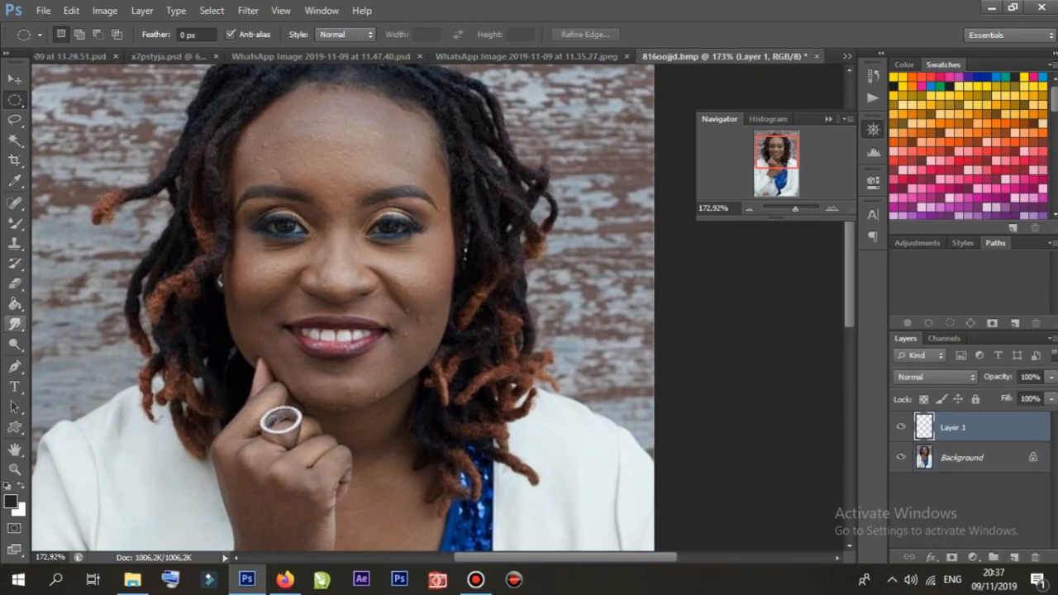
drag(15, 223, 66, 222)
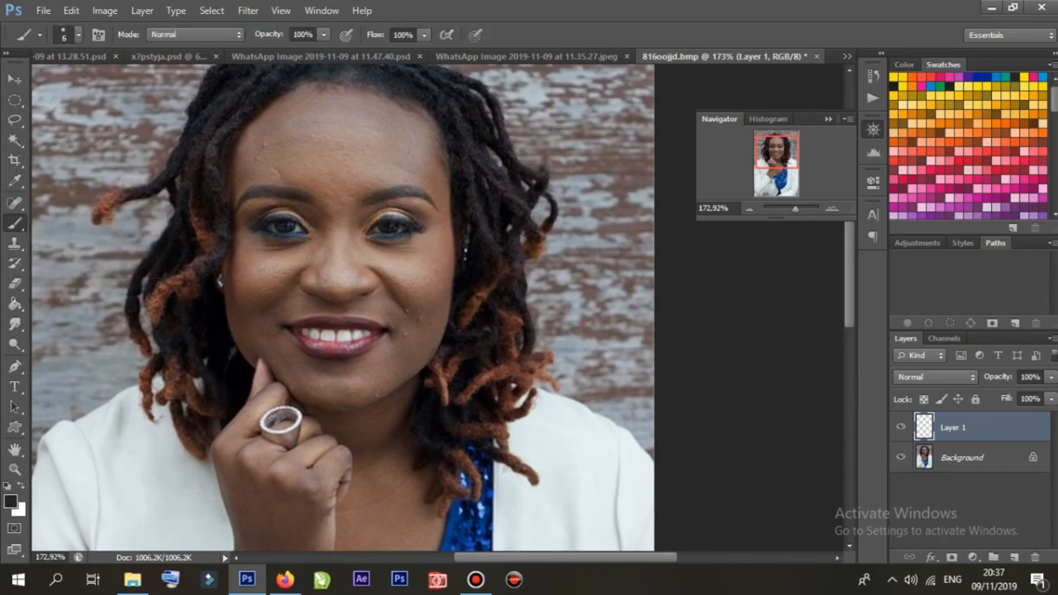
Make white the foreground colour, set the brush size to 98 px, and undo the trial hard-edged stroke over the face
key(x)
click(78, 35)
click(128, 83)
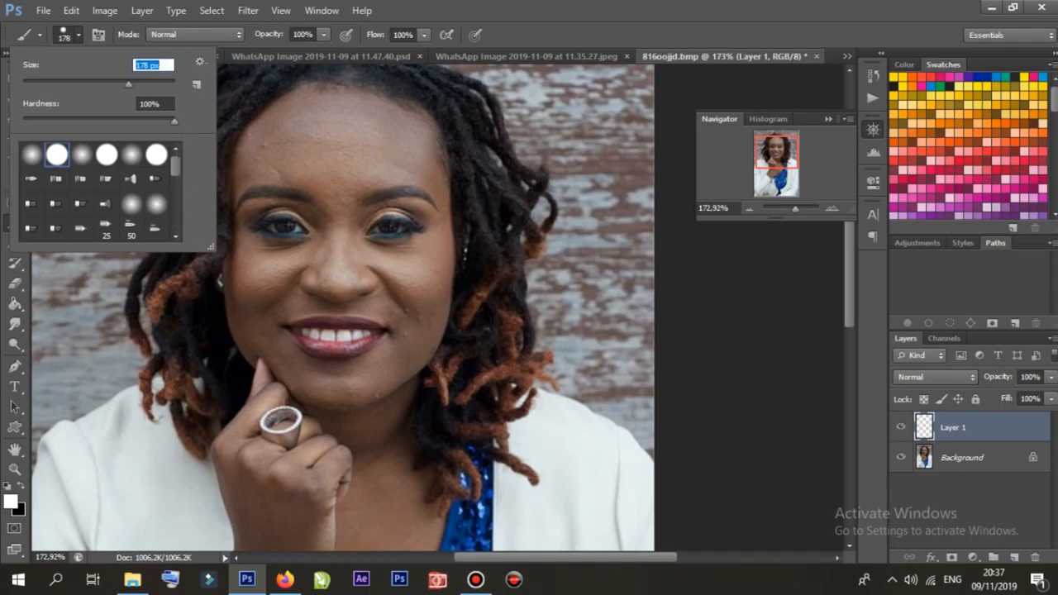
text(98)
mouse_move(327, 150)
mouse_down()
mouse_move(357, 152)
mouse_move(379, 176)
mouse_move(387, 272)
mouse_move(370, 329)
mouse_move(339, 335)
mouse_move(301, 290)
mouse_move(304, 213)
mouse_up()
key(ctrl+z)
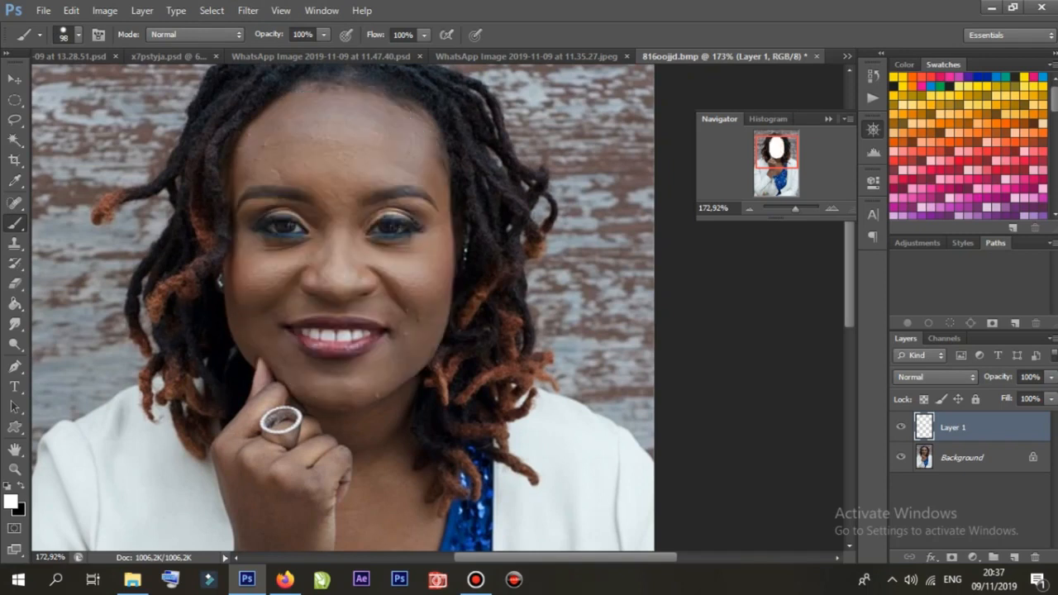
Switch to a soft round brush and paint white over the woman's whole face on the new layer
click(79, 34)
double_click(31, 154)
mouse_move(293, 139)
mouse_down()
mouse_move(330, 147)
mouse_move(402, 240)
mouse_move(343, 351)
mouse_move(277, 265)
mouse_move(273, 149)
mouse_move(294, 389)
mouse_move(355, 409)
mouse_up()
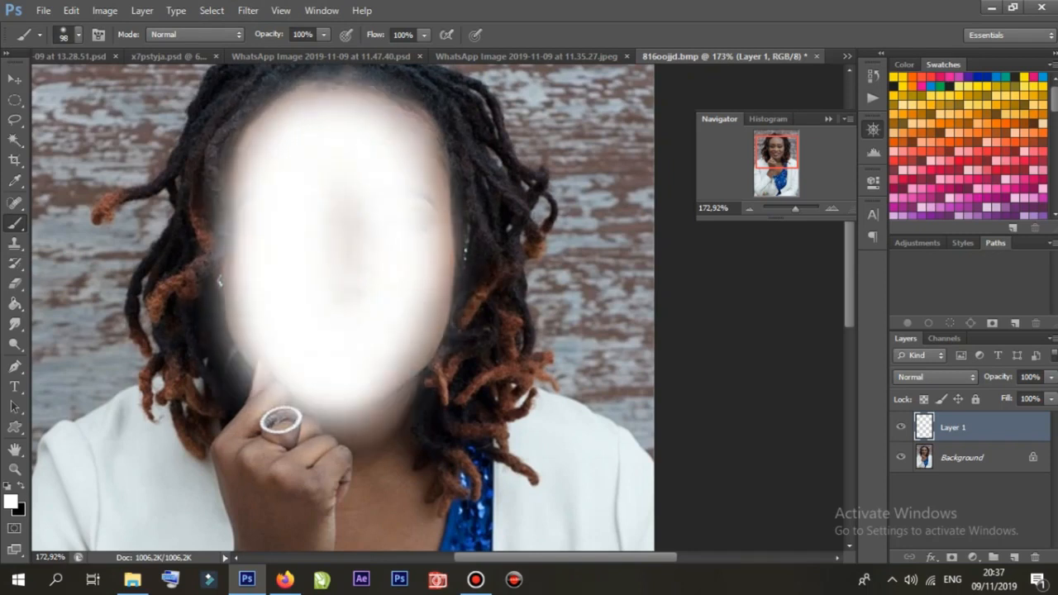
Paint white over the remaining bare skin on the neck, chest, hand and wrist
scroll(343, 306, down, 5)
mouse_move(372, 198)
mouse_down()
mouse_move(355, 347)
mouse_move(289, 309)
mouse_move(273, 190)
mouse_move(235, 215)
mouse_move(257, 414)
mouse_move(273, 298)
mouse_up()
scroll(273, 298, up, 3)
click(407, 130)
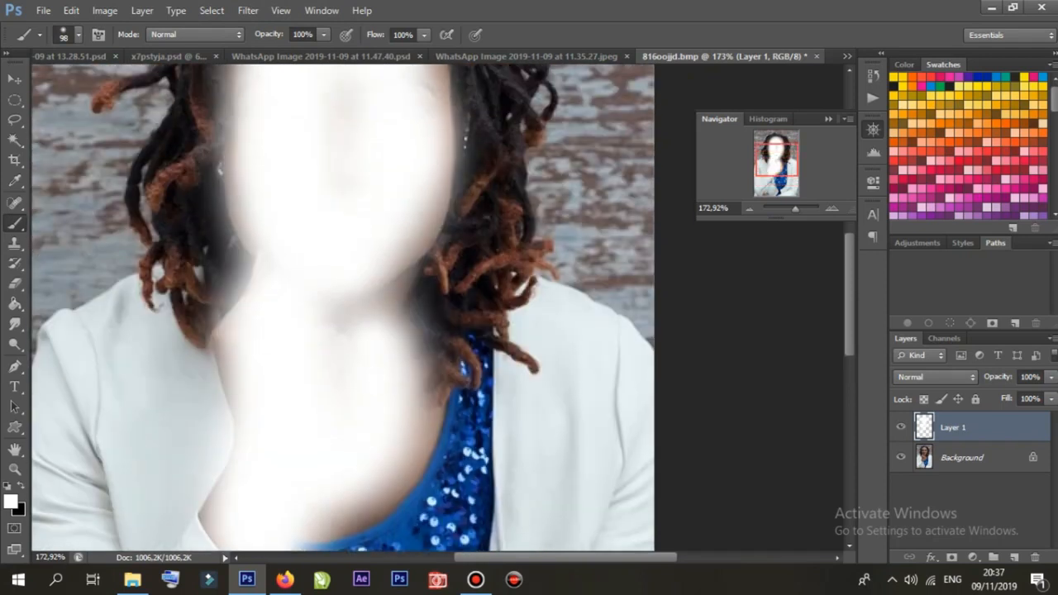
scroll(407, 165, up, 2)
mouse_move(414, 217)
mouse_down()
mouse_move(416, 186)
mouse_move(363, 103)
mouse_move(269, 144)
mouse_move(257, 182)
mouse_up()
scroll(258, 182, down, 5)
mouse_move(401, 306)
mouse_down()
mouse_move(364, 380)
mouse_move(339, 397)
mouse_up()
Set the painted layer's blend mode to Soft Light
click(935, 377)
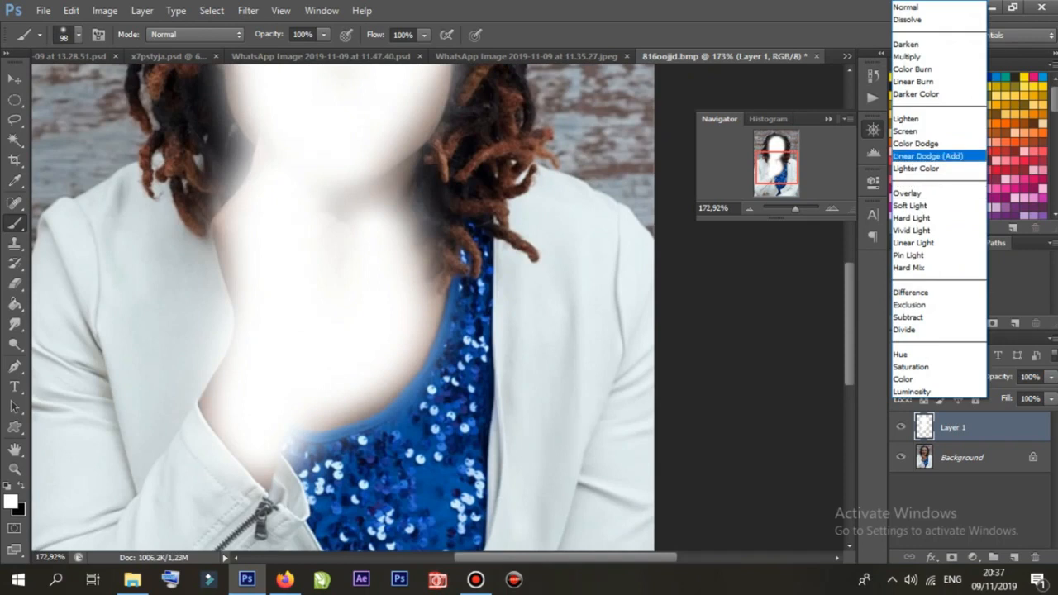
key(Down)
key(Return)
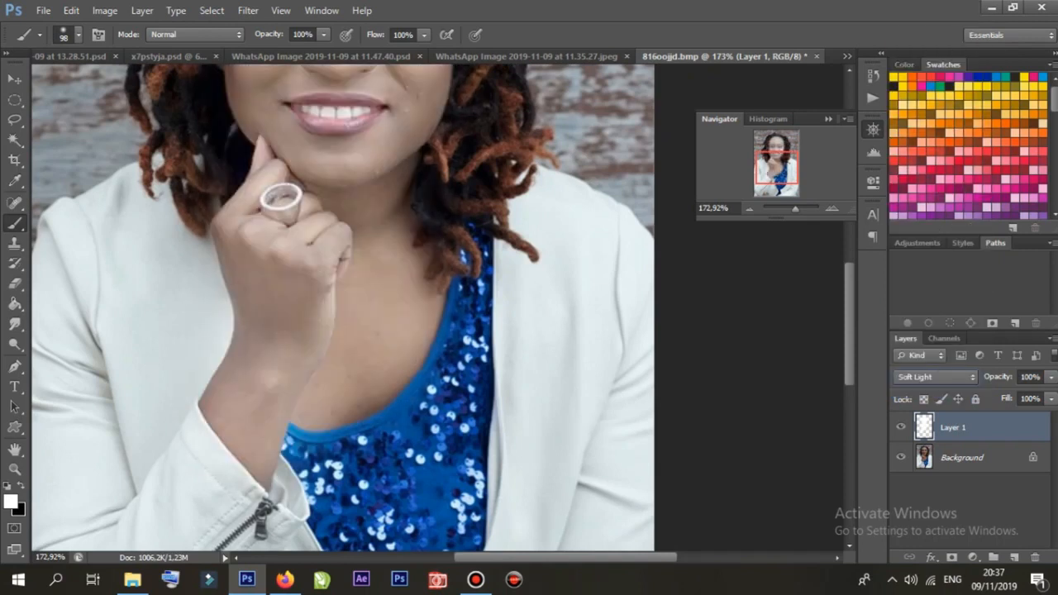
Colorize the painted layer with Hue/Saturation, using hue 29, lightness -11 and strongly increased saturation
drag(347, 248, 370, 451)
scroll(438, 308, down, 3)
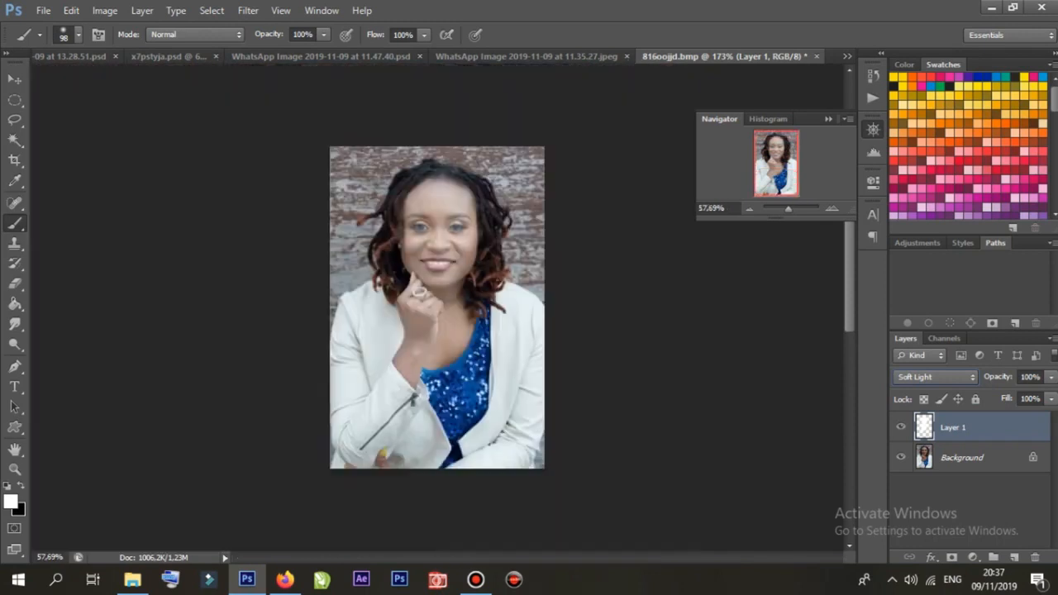
scroll(438, 307, up, 2)
drag(438, 307, 350, 330)
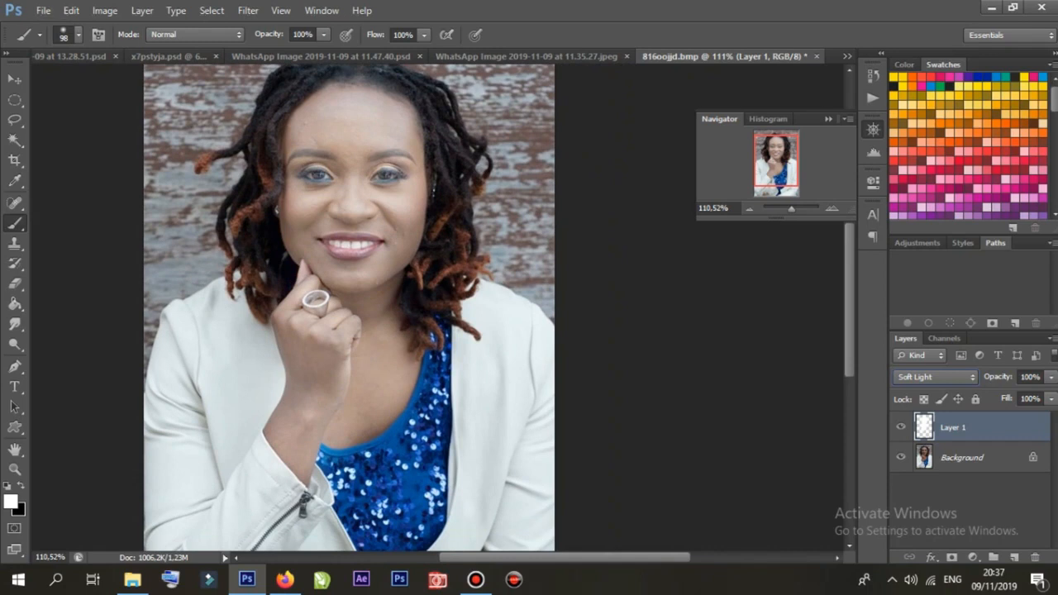
mouse_move(351, 330)
mouse_down()
mouse_move(299, 373)
mouse_move(357, 302)
mouse_move(357, 330)
mouse_up()
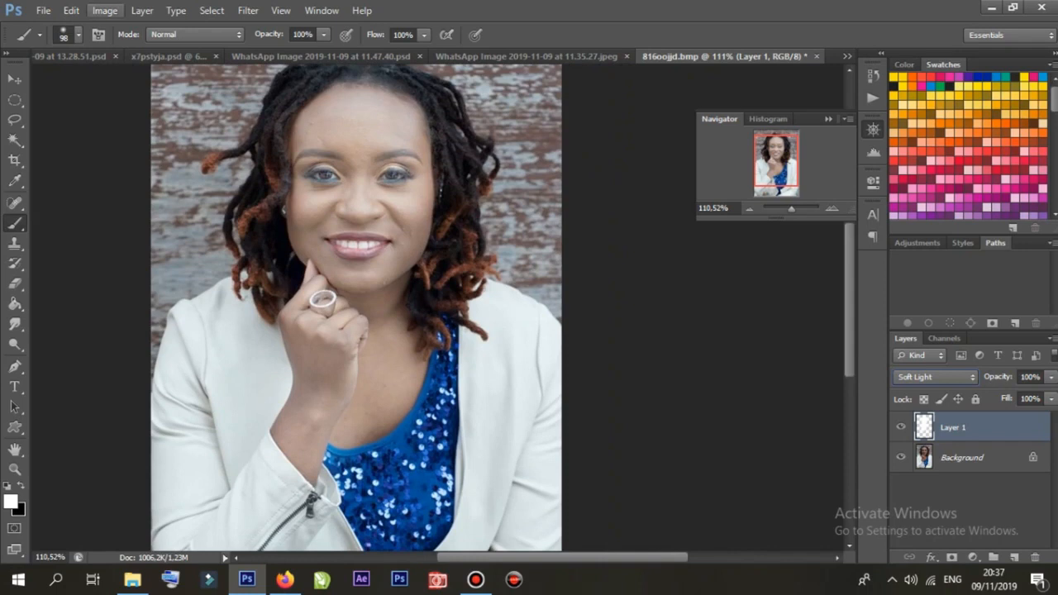
click(104, 10)
mouse_move(132, 45)
click(314, 130)
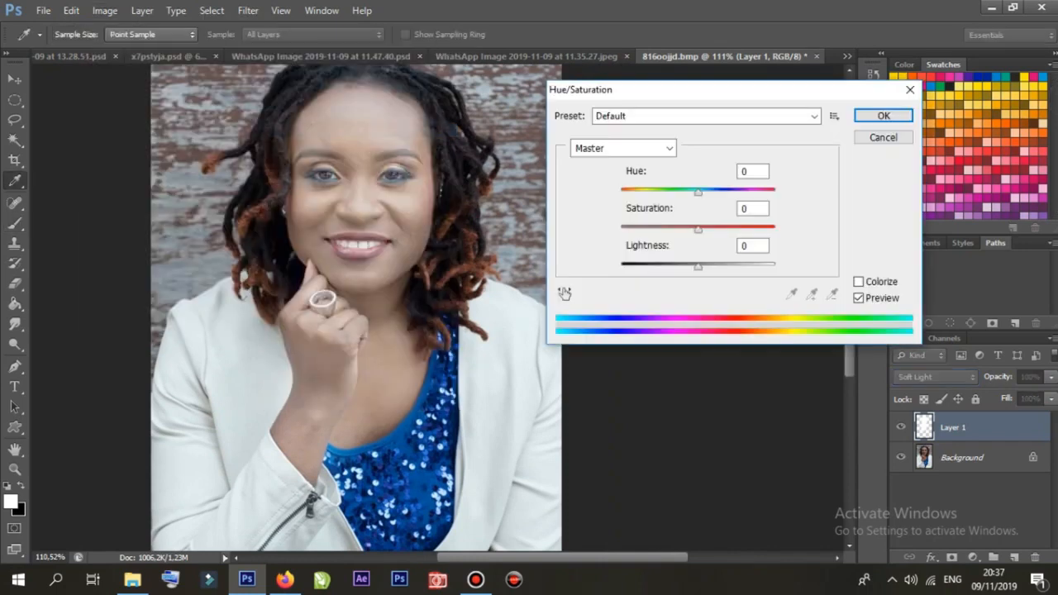
click(858, 282)
drag(621, 192, 632, 192)
drag(660, 229, 732, 229)
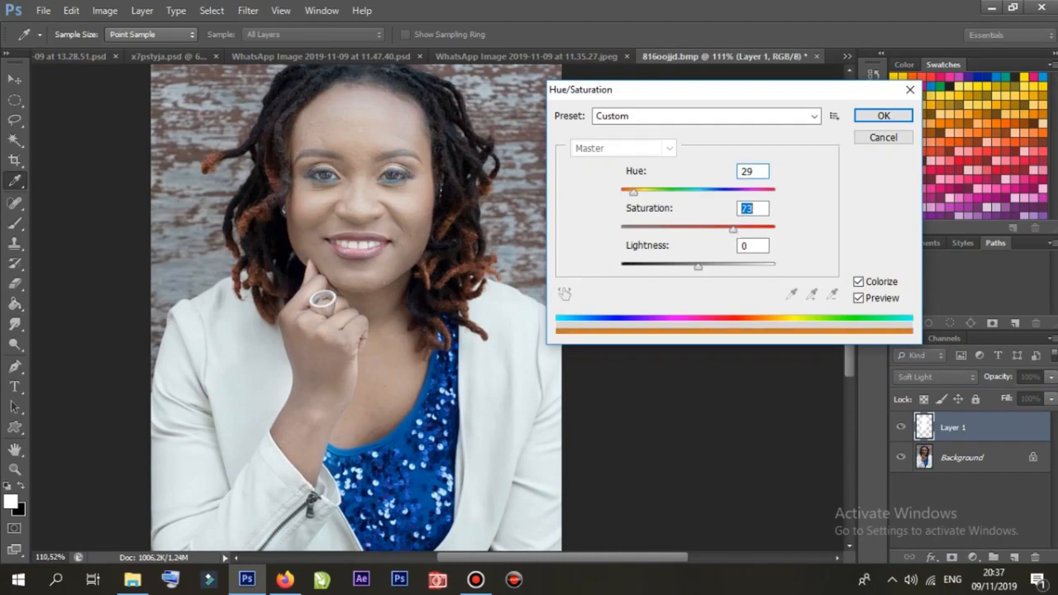
mouse_move(697, 266)
mouse_down()
mouse_move(664, 267)
mouse_move(689, 266)
mouse_up()
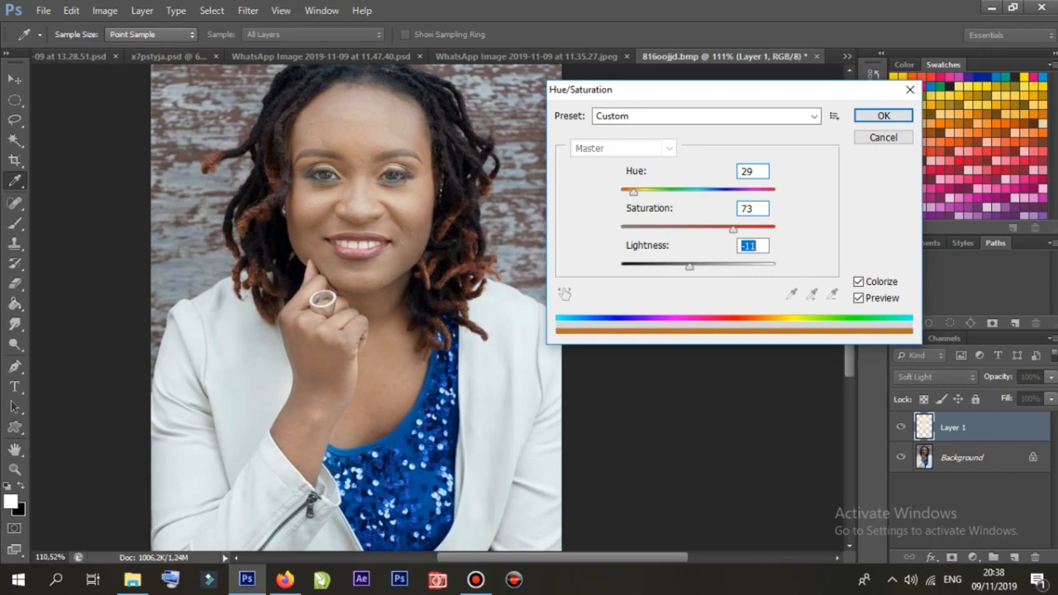
drag(732, 229, 776, 229)
click(883, 116)
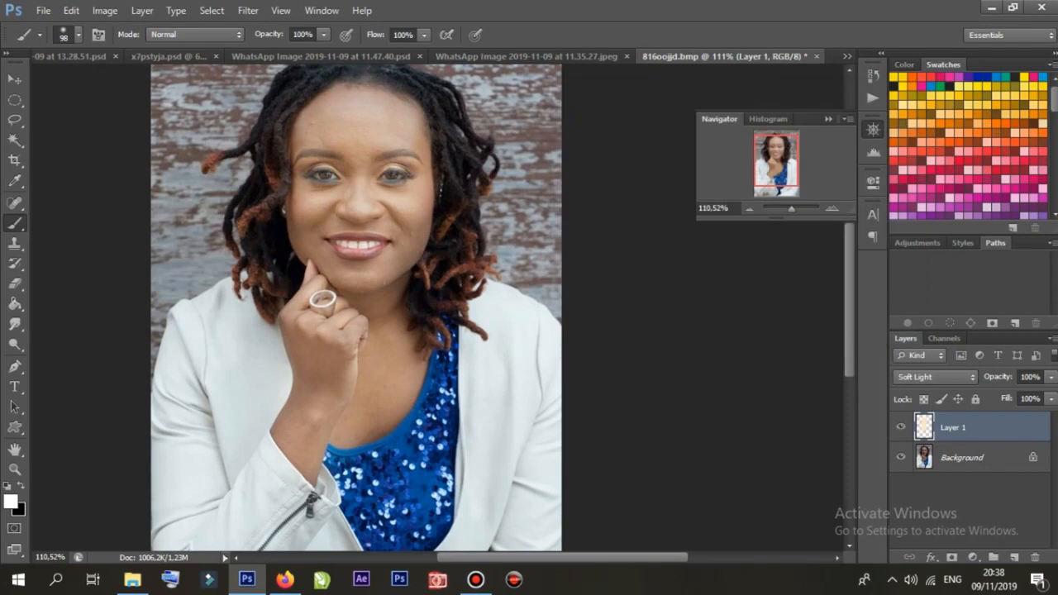
Stamp all visible layers into a new top layer and brighten it with Levels, midtones 1,10 and white input 226
key(ctrl+shift+alt+e)
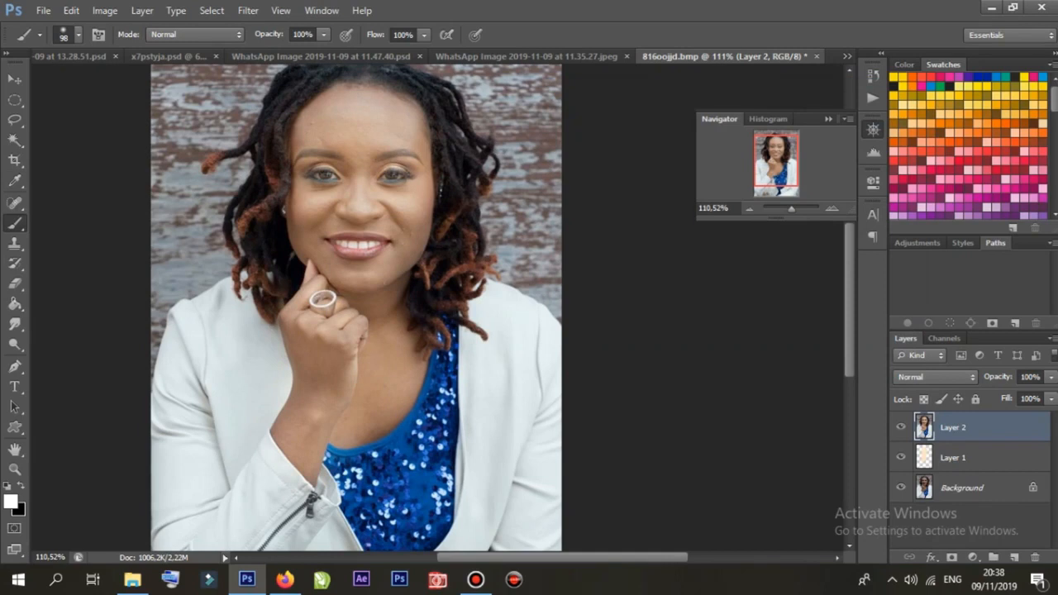
click(105, 10)
mouse_move(128, 49)
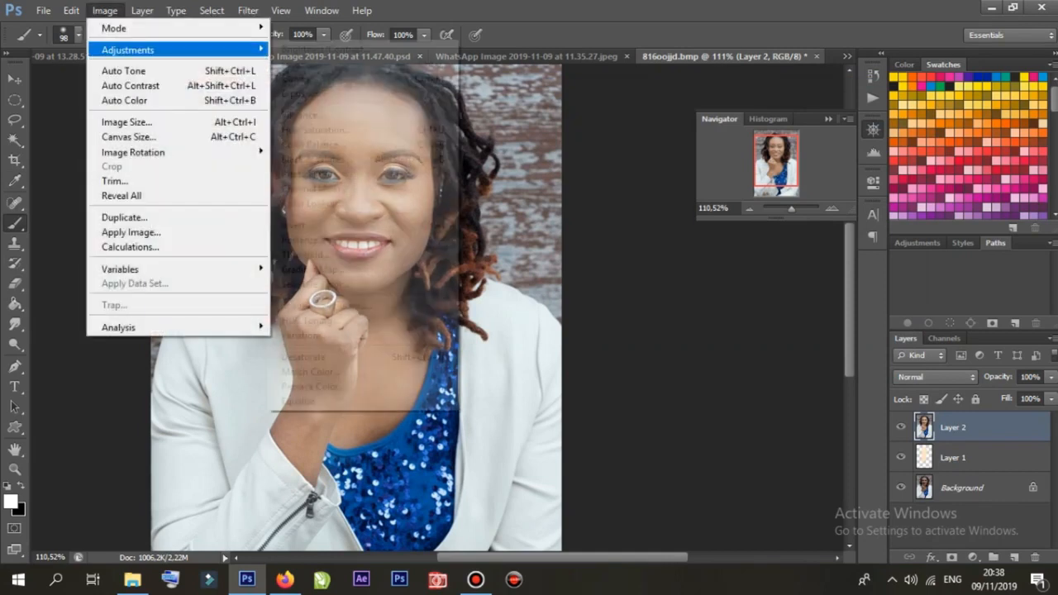
click(297, 64)
drag(673, 273, 666, 273)
drag(771, 273, 749, 273)
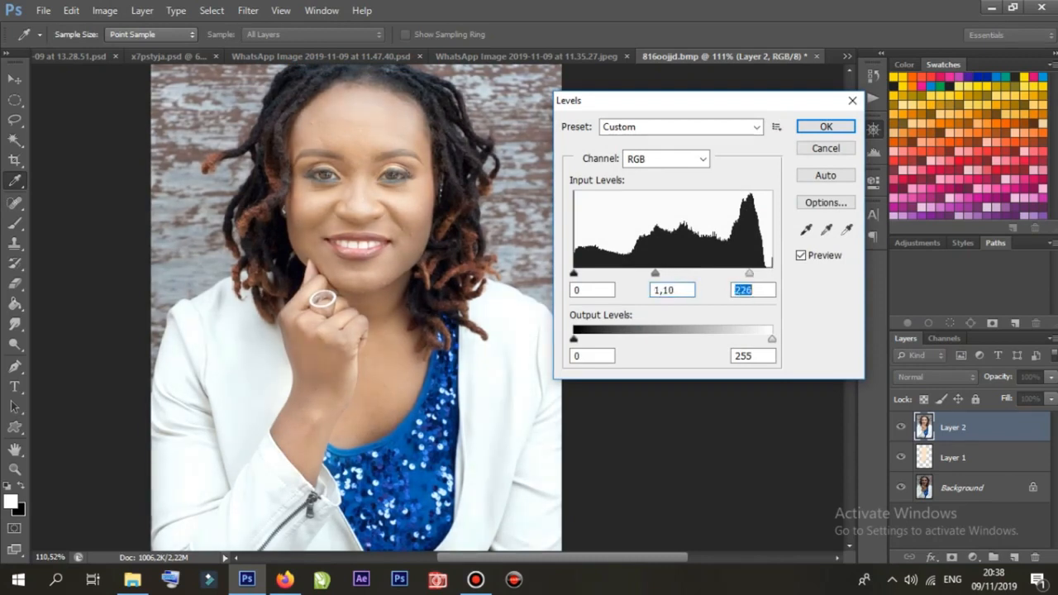
click(825, 126)
Adjust the Reds of the stamped layer with Selective Color, setting cyan to -54% and black to -47% and adjusting the remaining sliders
click(104, 10)
mouse_move(127, 49)
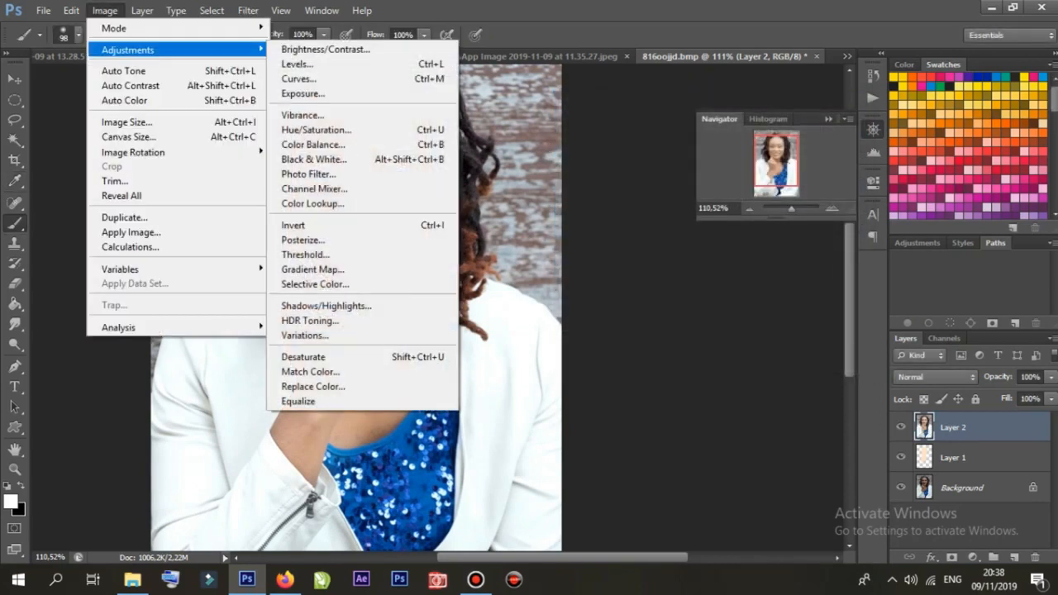
click(315, 284)
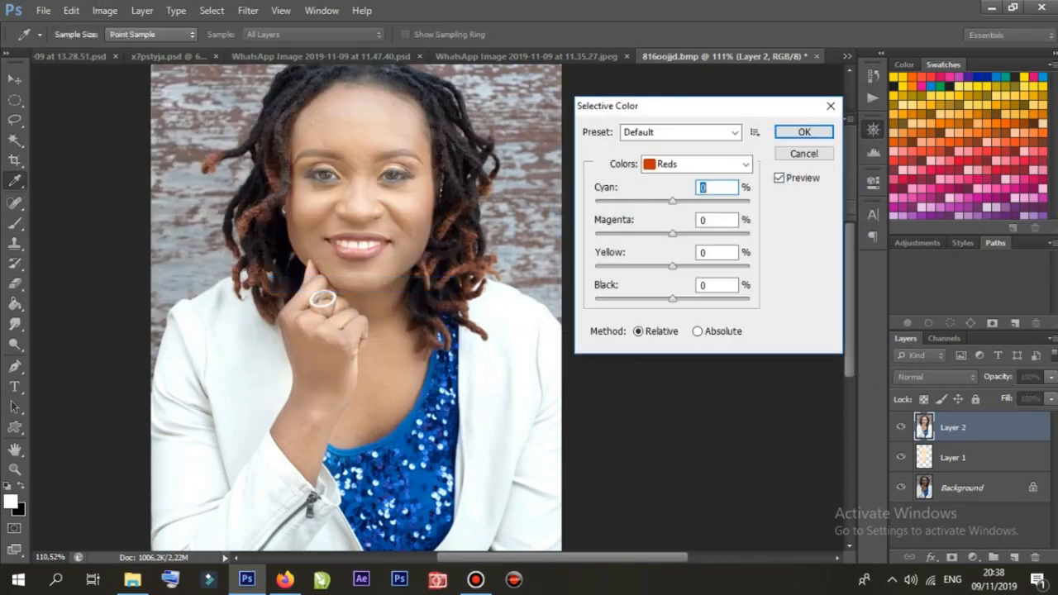
drag(672, 200, 631, 201)
double_click(711, 285)
text(-38)
key(shift+Down)
key(Up)
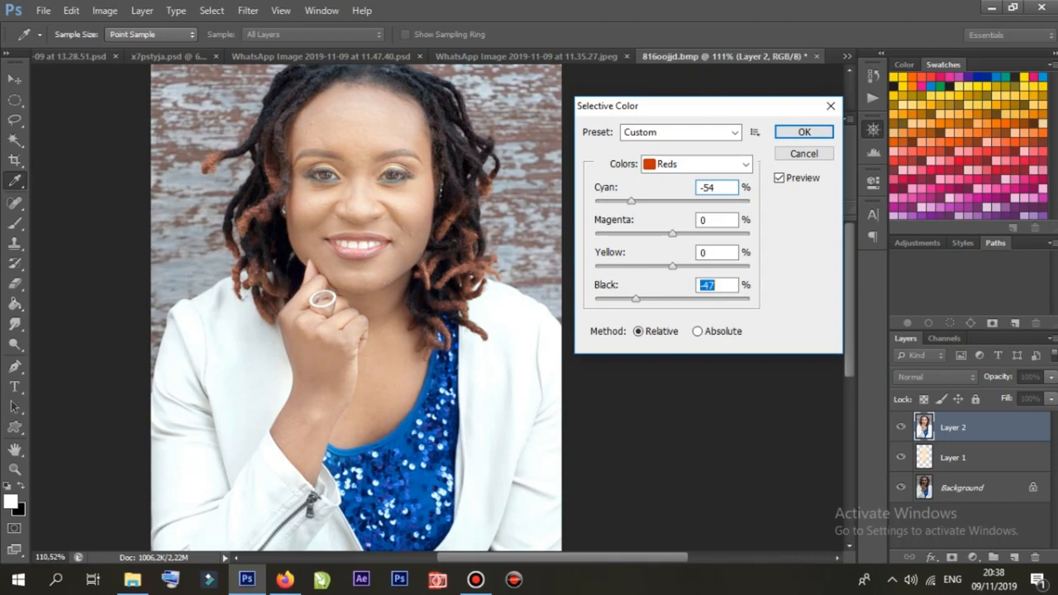
drag(672, 233, 702, 266)
click(817, 132)
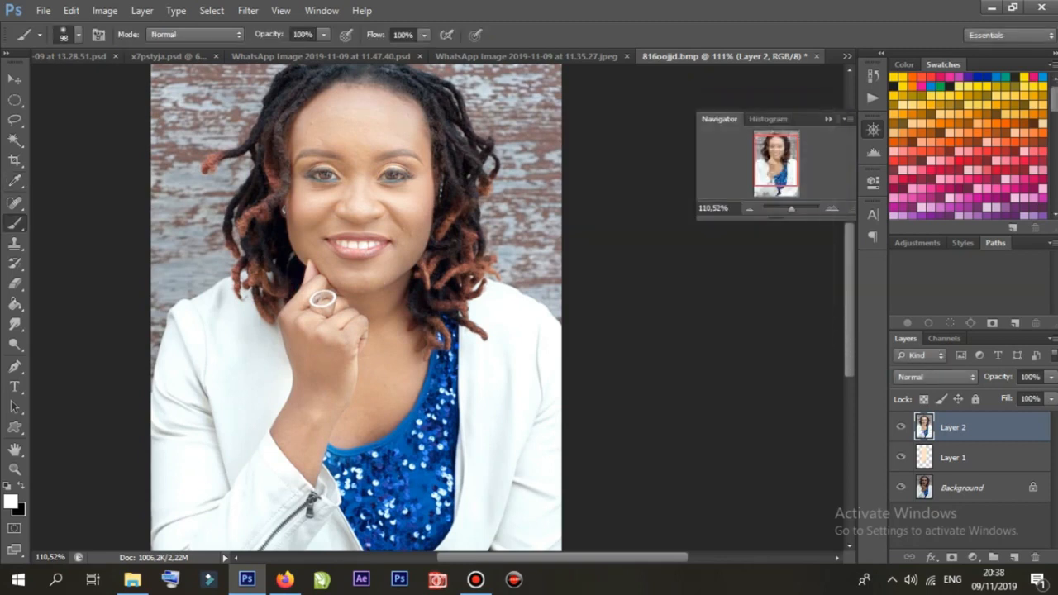
Set up the Burn tool with a 41 px brush and the Shadows range
scroll(369, 203, up, 6)
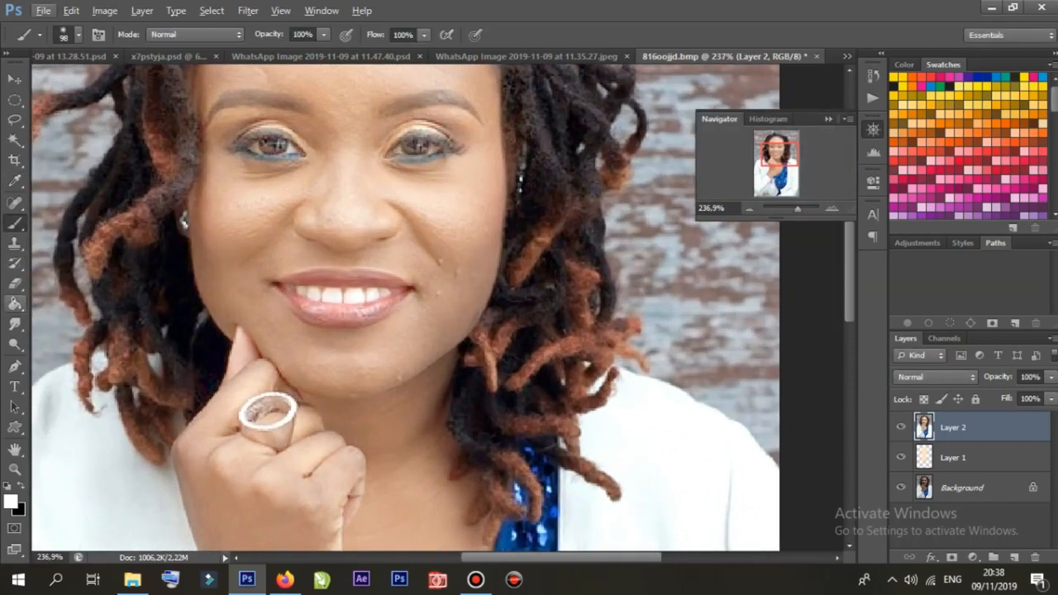
click(15, 344)
click(14, 344)
click(62, 339)
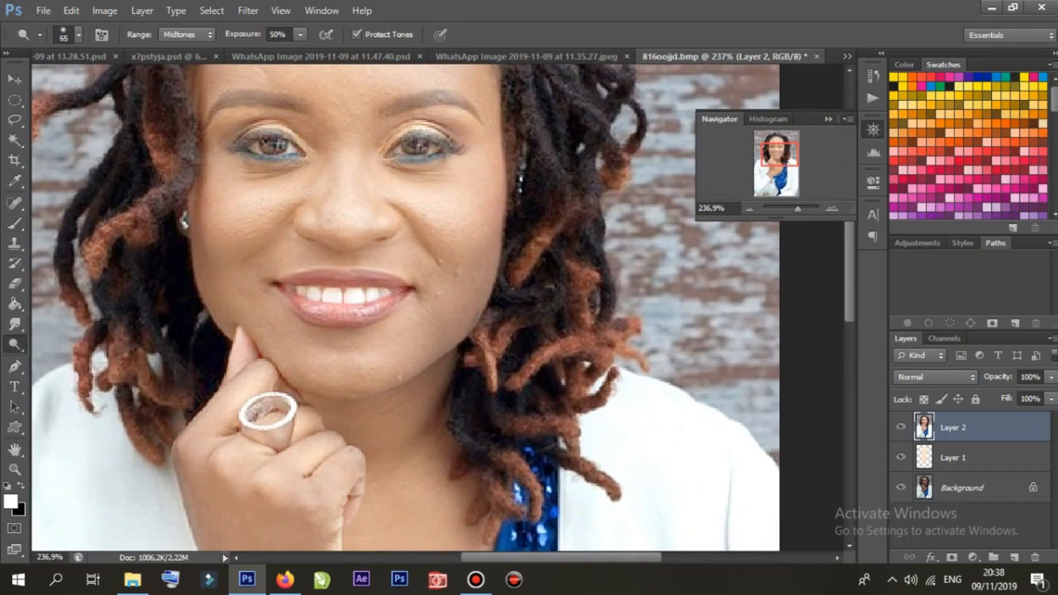
click(79, 35)
drag(71, 84, 53, 85)
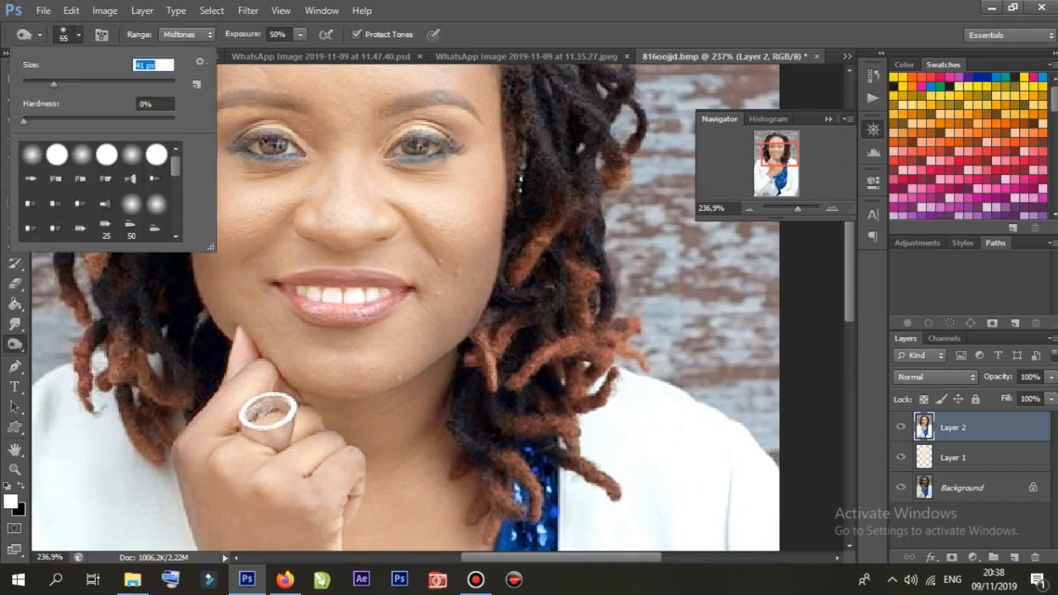
click(187, 34)
click(178, 56)
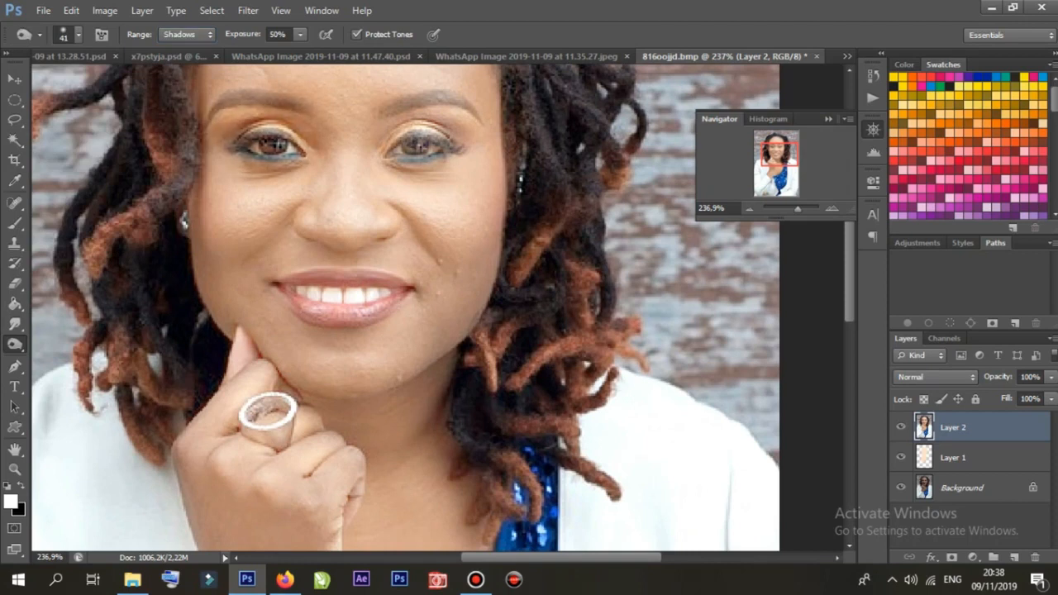
Darken the eyes, nostrils and lips with Burn strokes to restore their definition
scroll(240, 124, up, 1)
drag(413, 172, 440, 174)
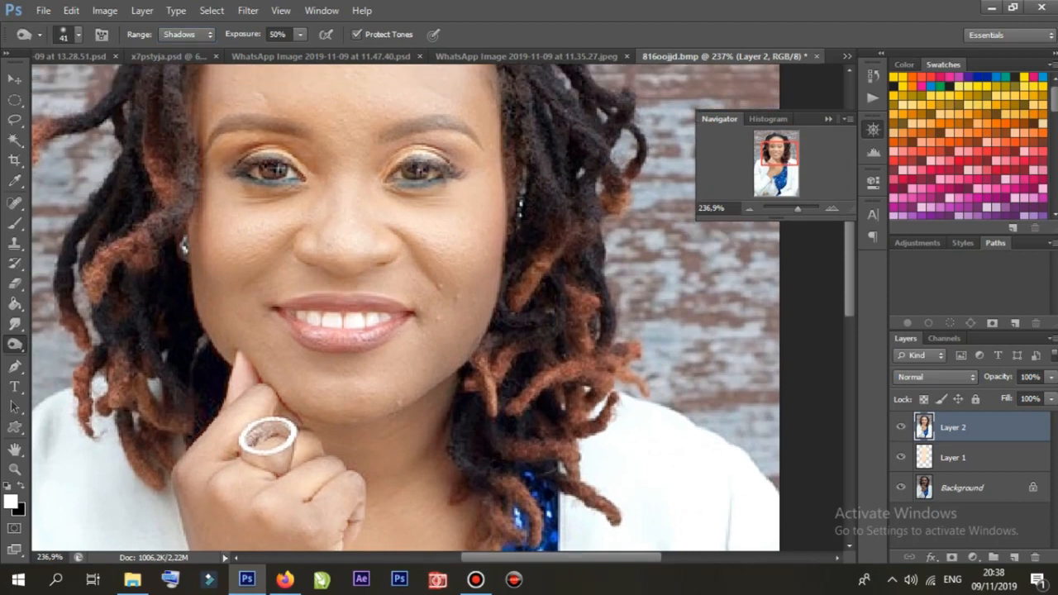
drag(286, 318, 405, 313)
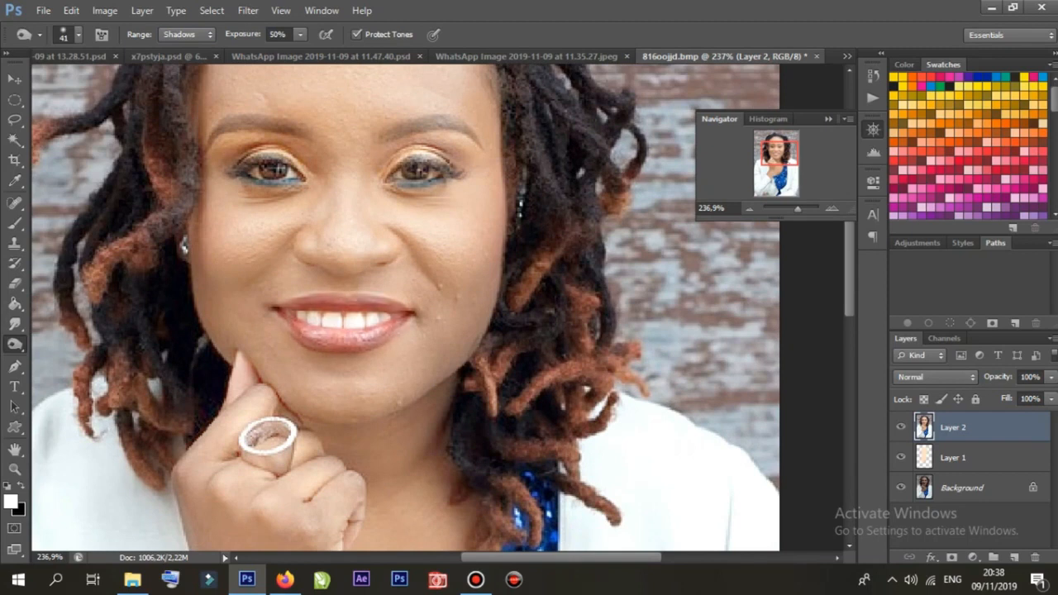
click(311, 263)
click(366, 270)
click(387, 317)
click(327, 326)
click(291, 314)
scroll(291, 314, up, 2)
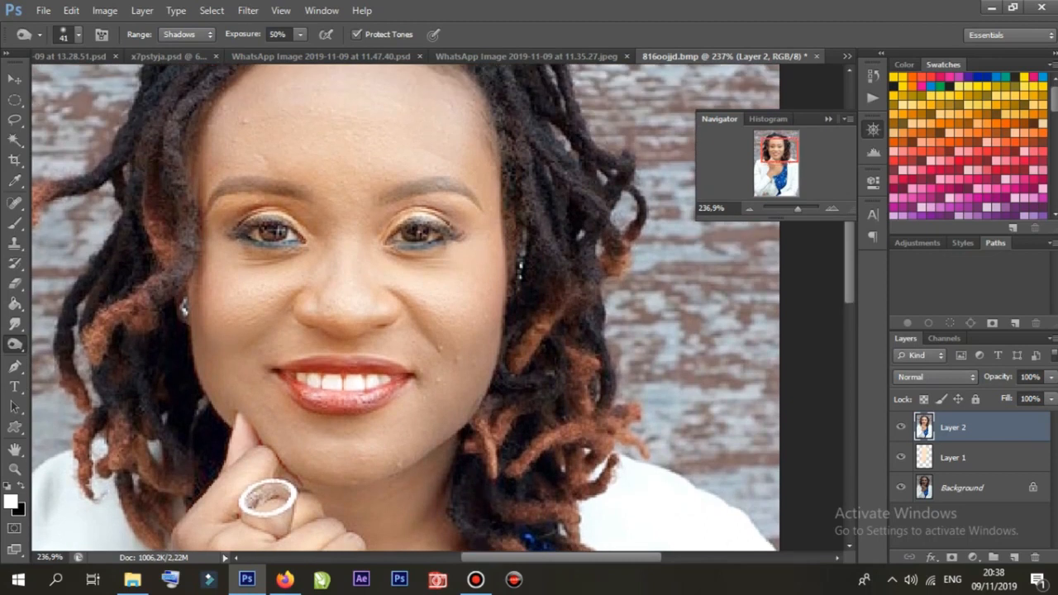
Add a last Burn touch to one eye and examine the whole retouched portrait
click(271, 233)
drag(798, 208, 779, 187)
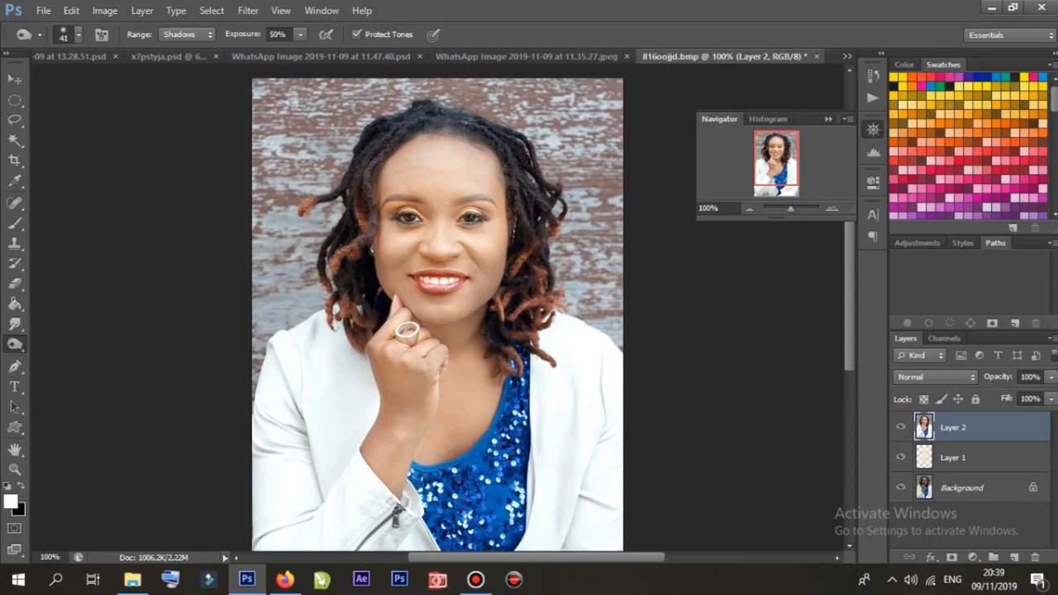
scroll(437, 314, up, 2)
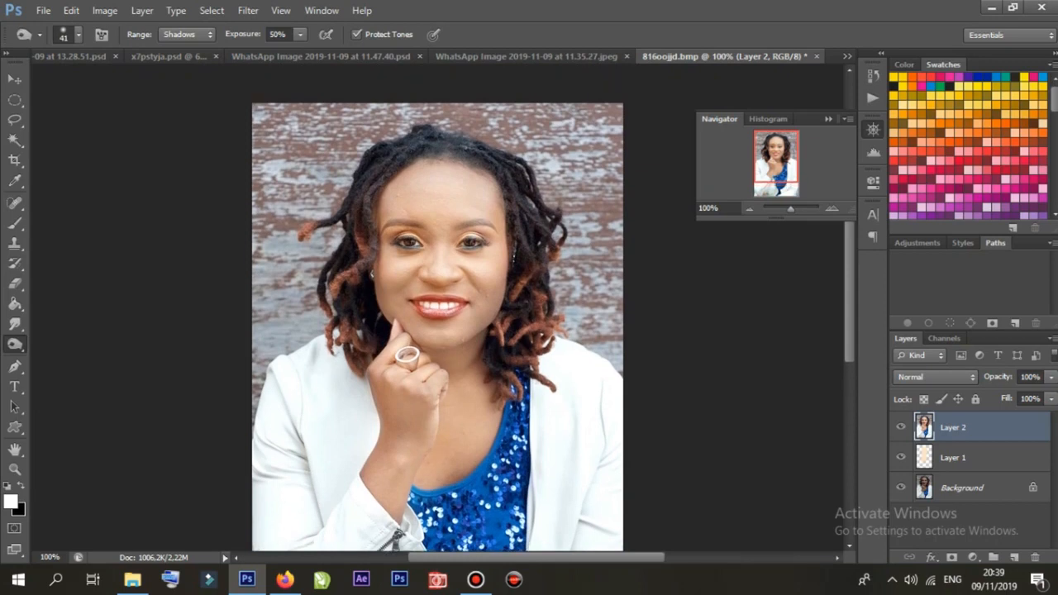
scroll(438, 314, down, 5)
scroll(438, 315, up, 6)
scroll(437, 314, down, 3)
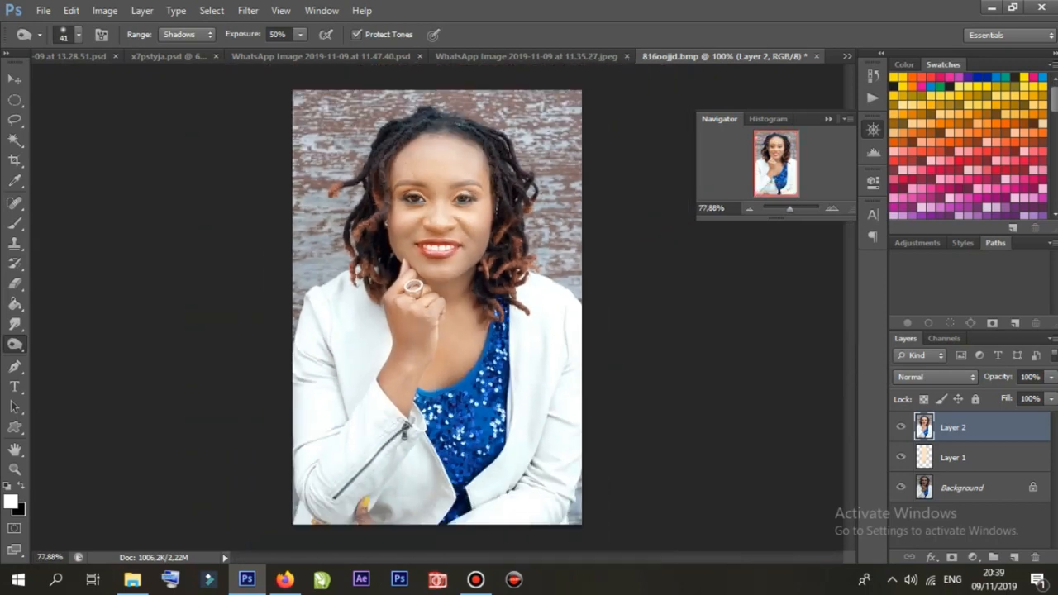
scroll(438, 307, down, 2)
scroll(437, 306, up, 2)
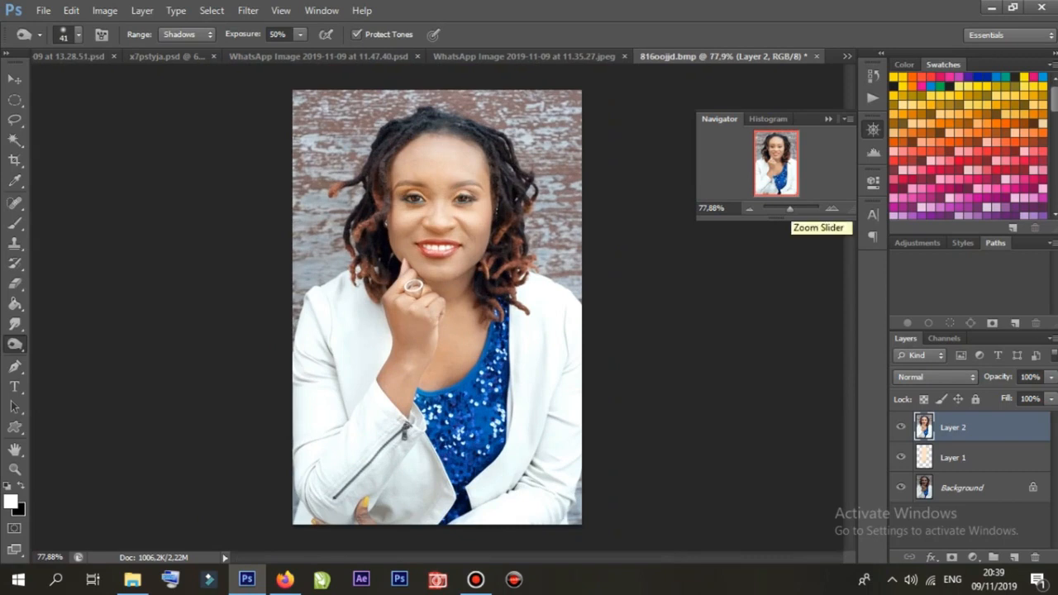
Create a new RGB document of 1280 × 720 pixels at 200 pixels/inch with a white background
click(105, 10)
click(104, 10)
click(43, 10)
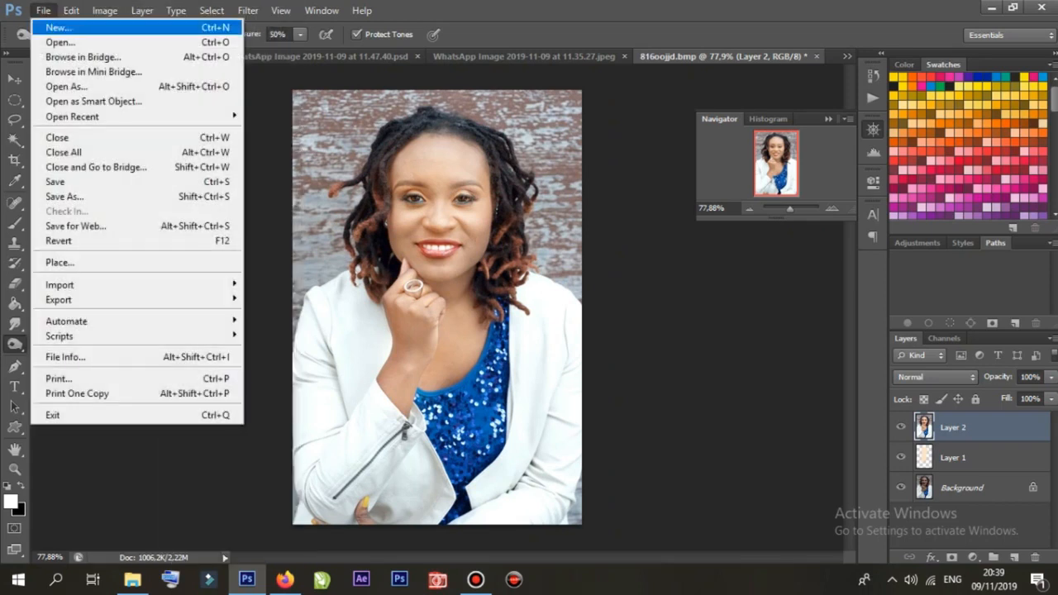
click(58, 28)
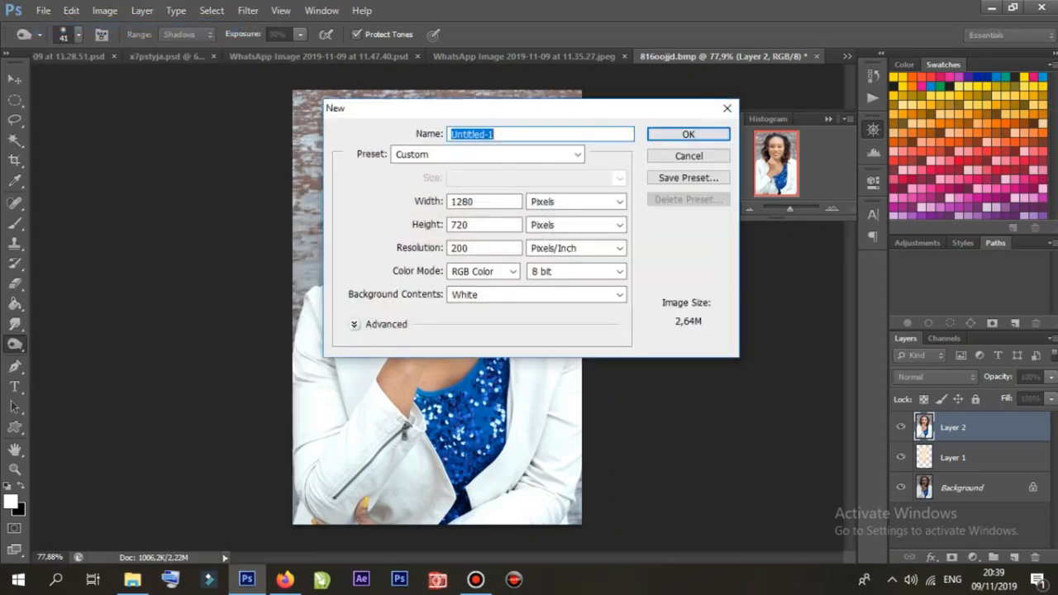
key(Return)
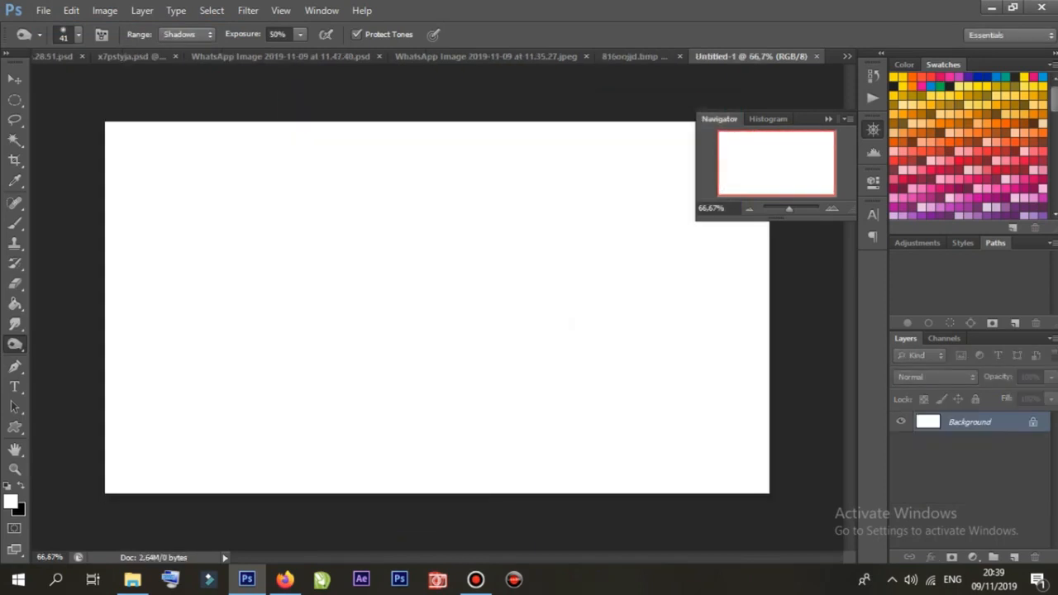
Duplicate the retouched top layer and the original Background in 816oojjd.bmp, and select both copies together
click(634, 56)
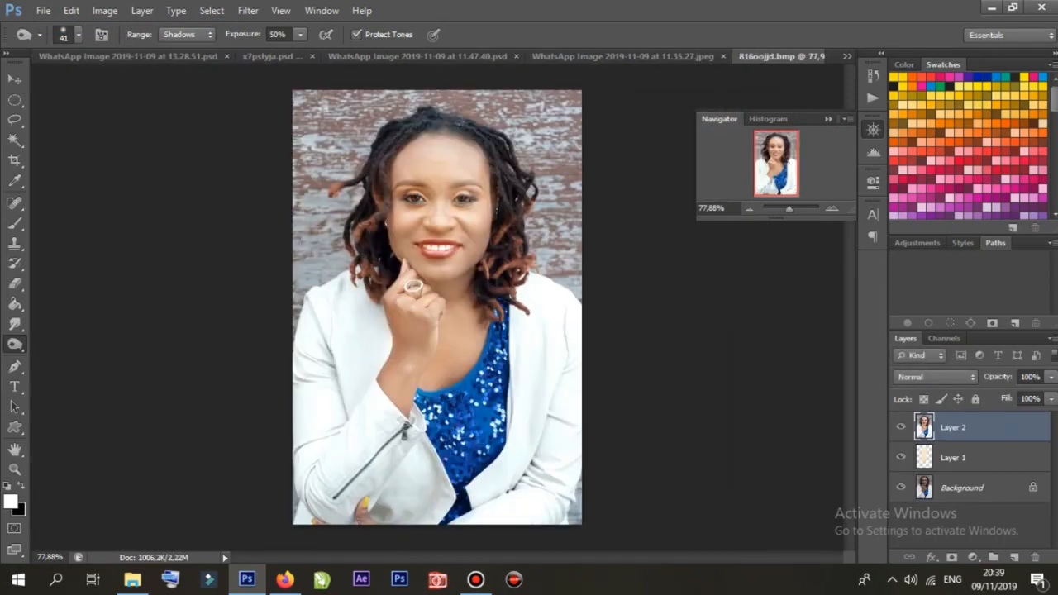
key(ctrl+j)
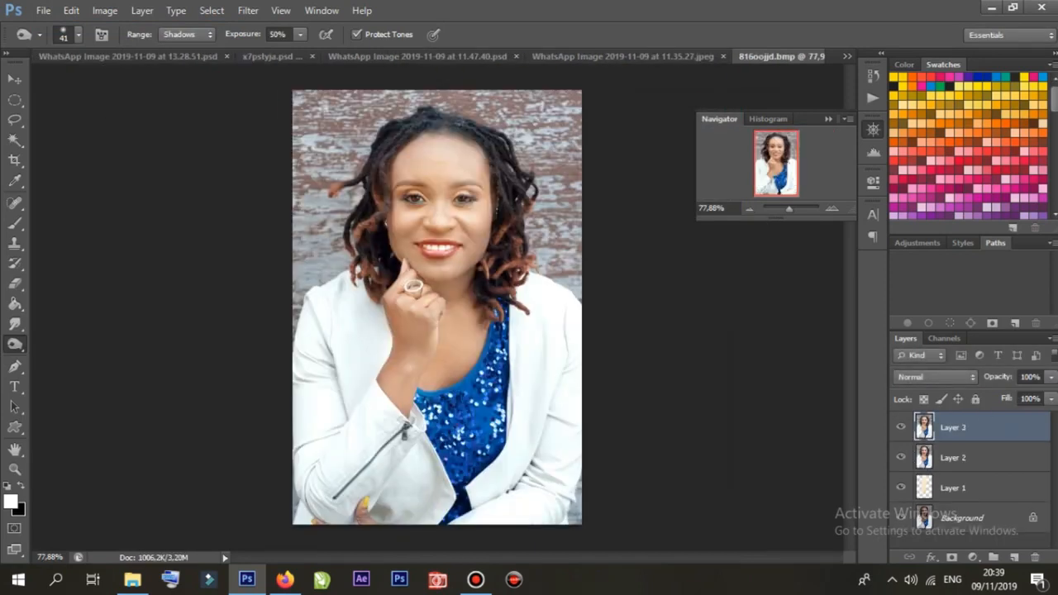
click(971, 518)
key(ctrl+j)
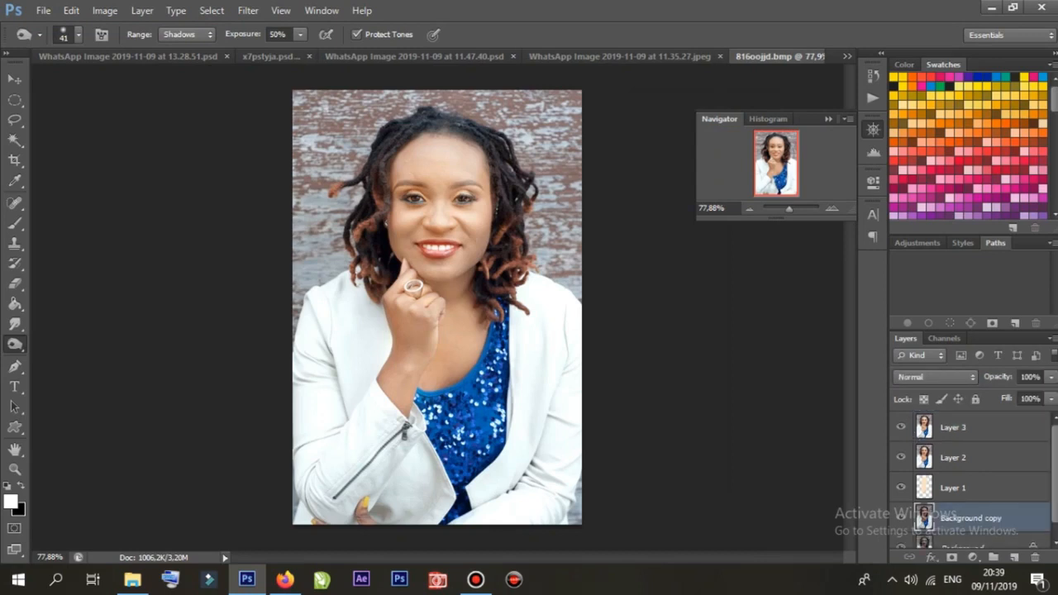
ctrl+click(982, 428)
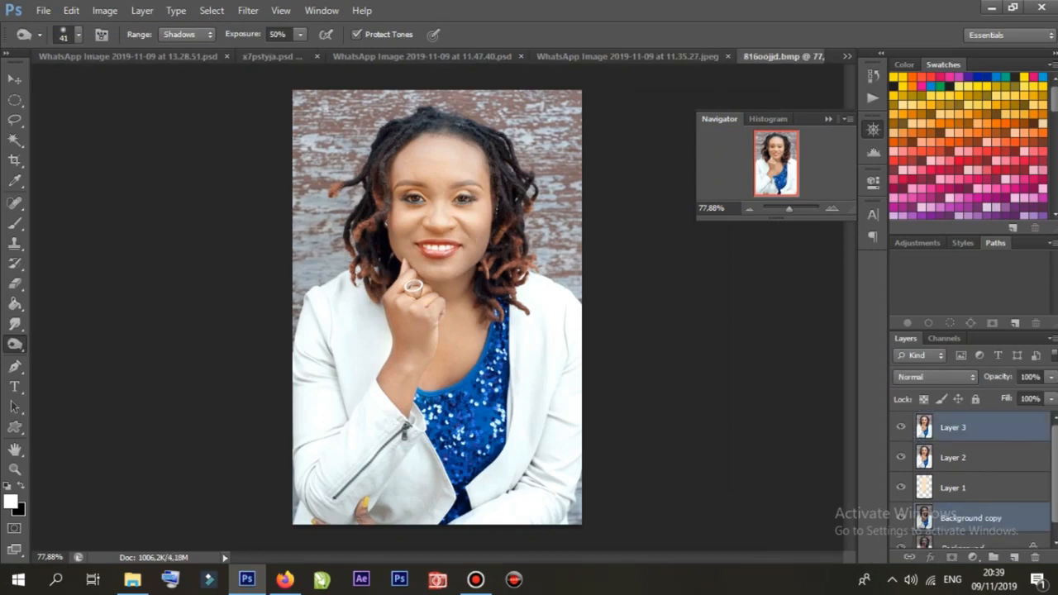
mouse_move(780, 56)
mouse_down()
mouse_move(780, 73)
mouse_move(780, 56)
mouse_up()
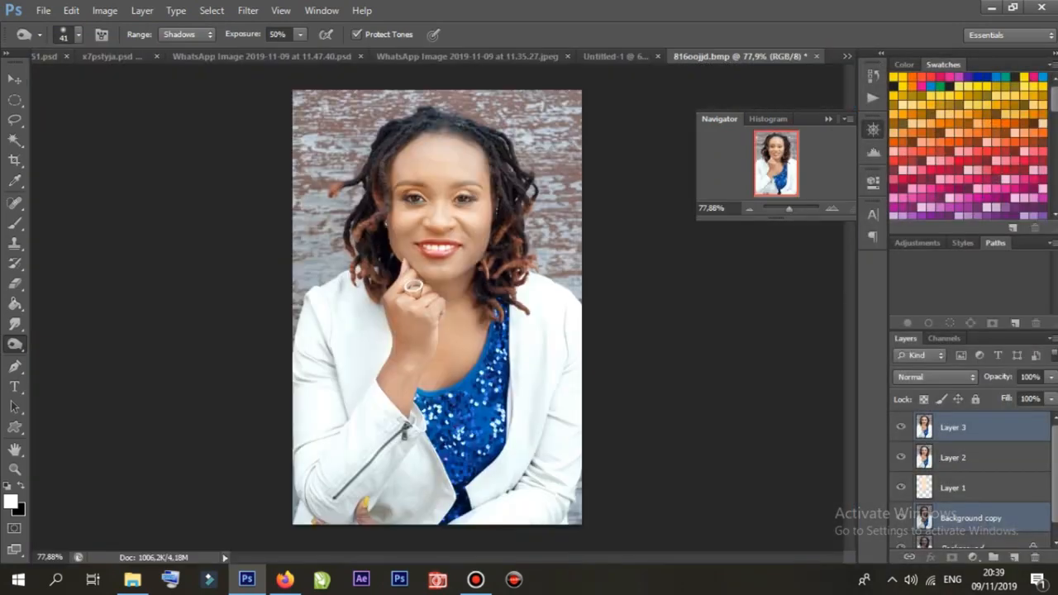
Move both copies into the new document and arrange them side by side, the original on the left and the retouched version on the right
key(v)
mouse_move(454, 193)
mouse_down()
mouse_move(599, 60)
mouse_move(570, 182)
mouse_move(460, 307)
mouse_move(293, 251)
mouse_move(620, 248)
mouse_up()
click(978, 442)
drag(522, 299, 251, 296)
click(961, 421)
drag(636, 308, 669, 309)
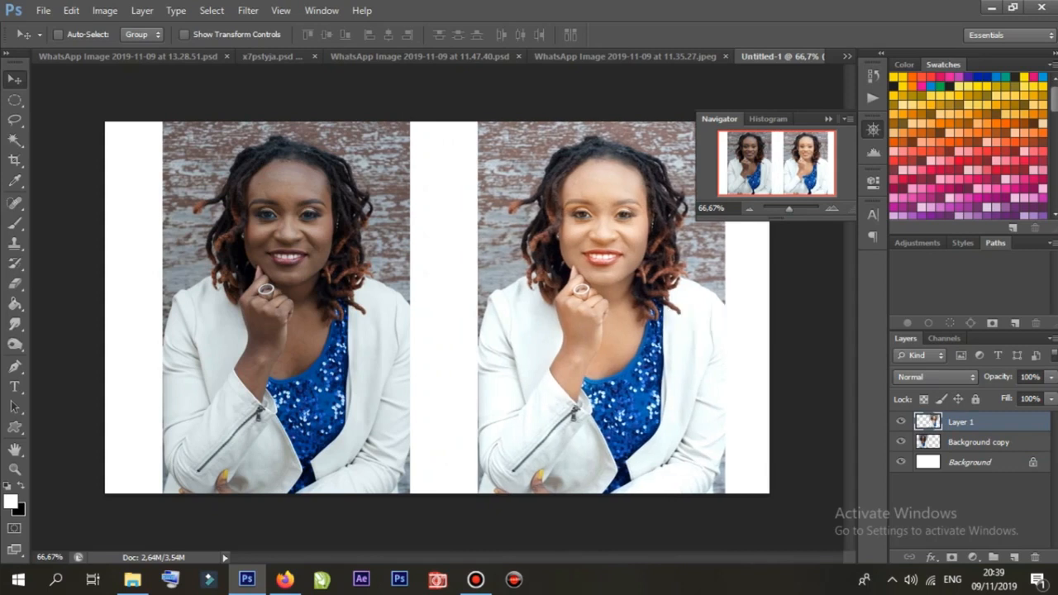
Darken the new document's white Background to grey using Hue/Saturation with Lightness -65
click(967, 462)
click(104, 10)
mouse_move(128, 50)
click(316, 130)
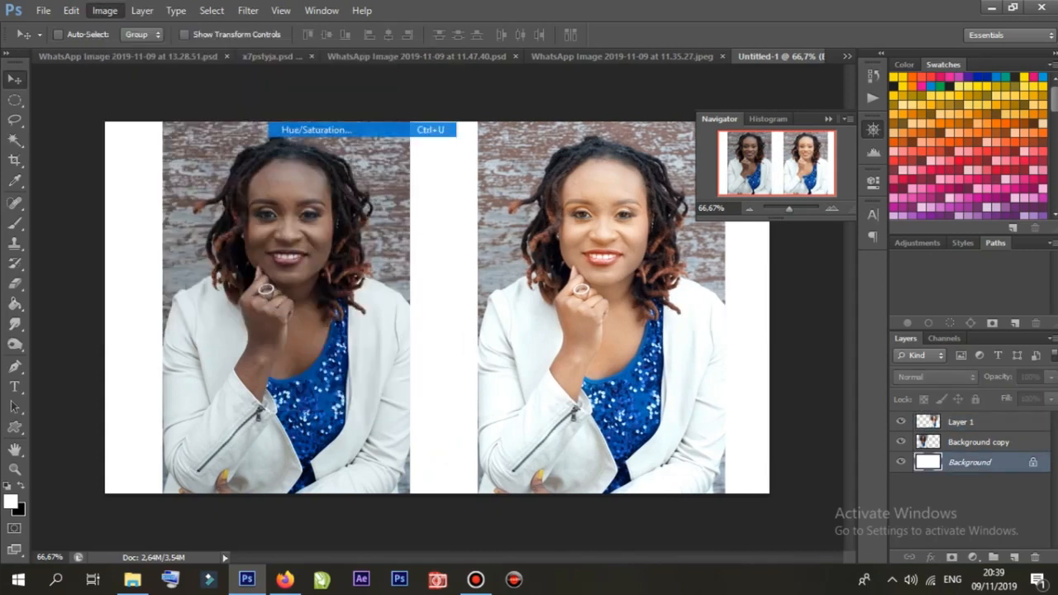
drag(698, 265, 648, 266)
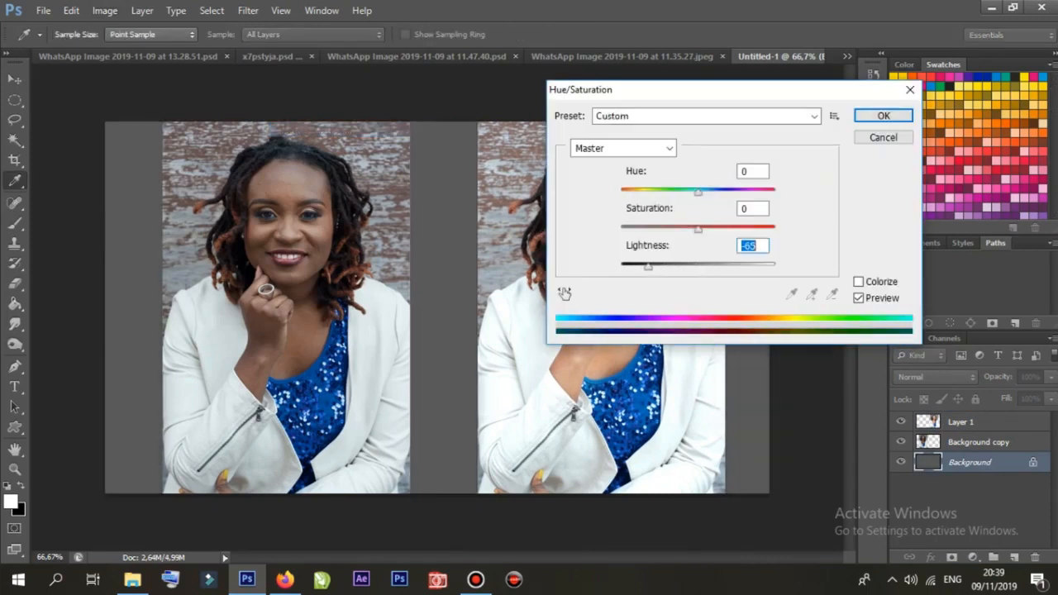
click(883, 116)
Scale both portraits together to about 93%, reposition them within the canvas and merge them into one layer
click(975, 422)
shift+click(977, 441)
key(ctrl+t)
drag(165, 123, 205, 150)
drag(578, 330, 563, 315)
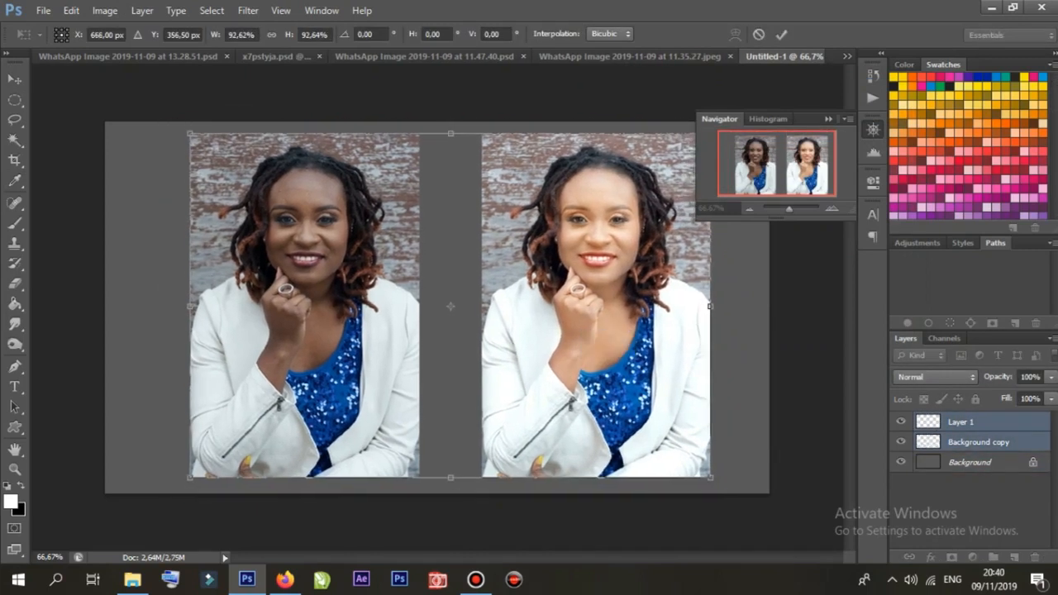
key(Return)
key(ctrl+e)
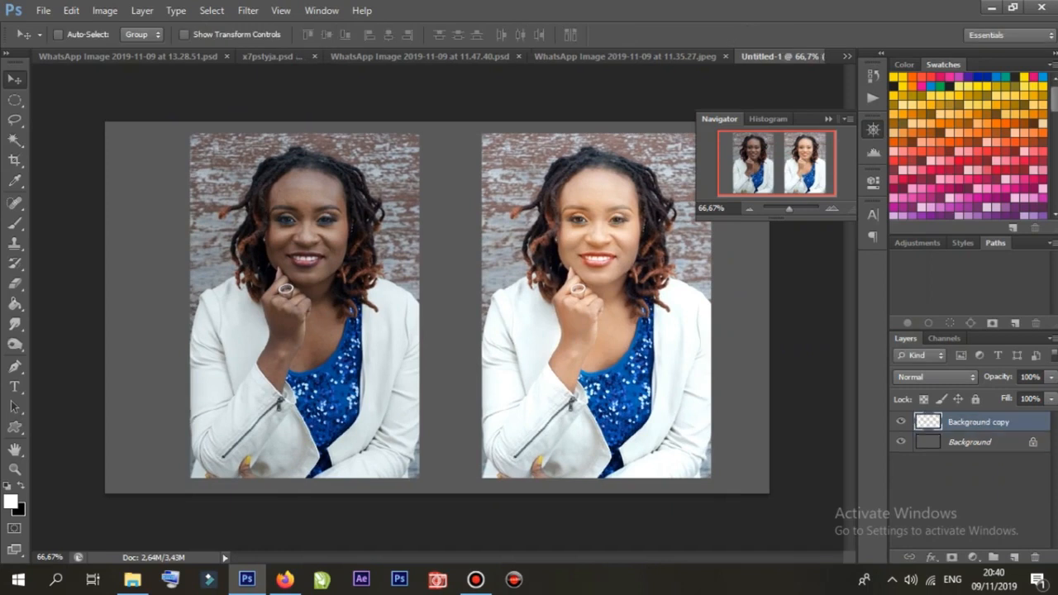
Give the merged portraits layer a white (ffffff) Stroke of 11 px positioned Inside
right_click(984, 422)
click(882, 44)
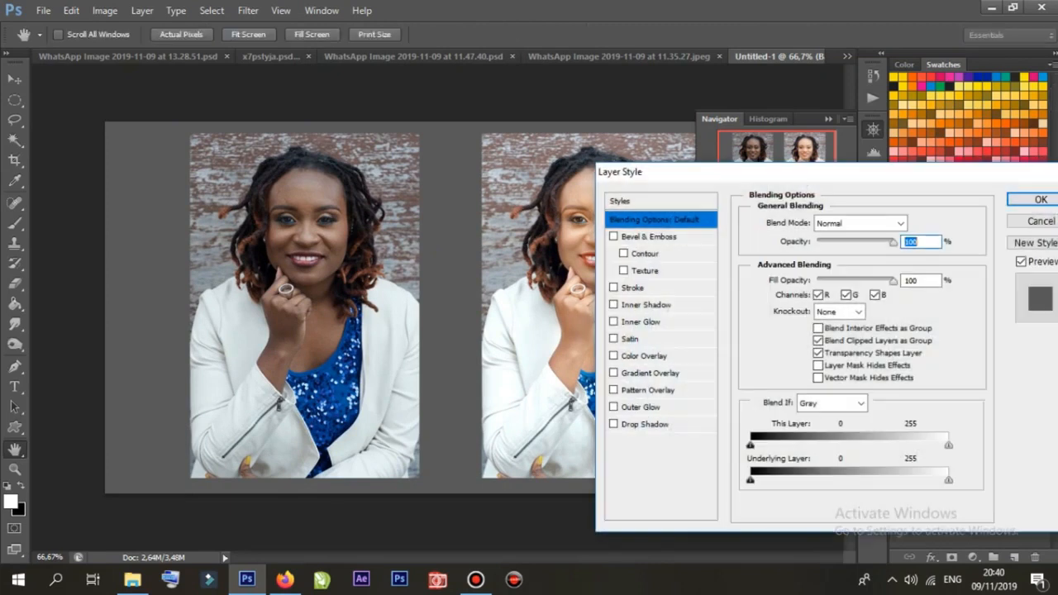
click(632, 288)
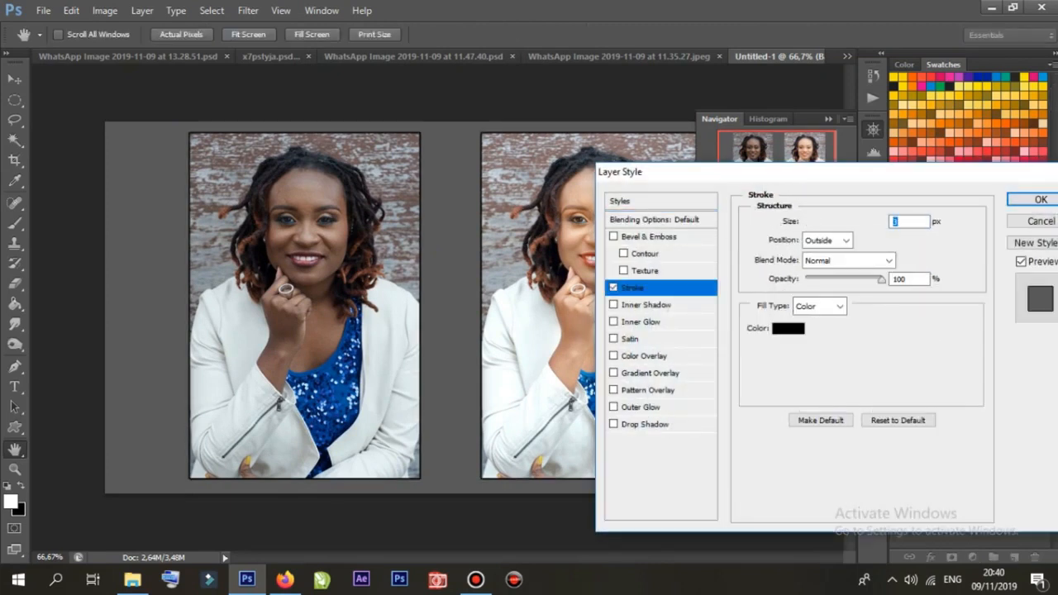
click(787, 328)
click(630, 121)
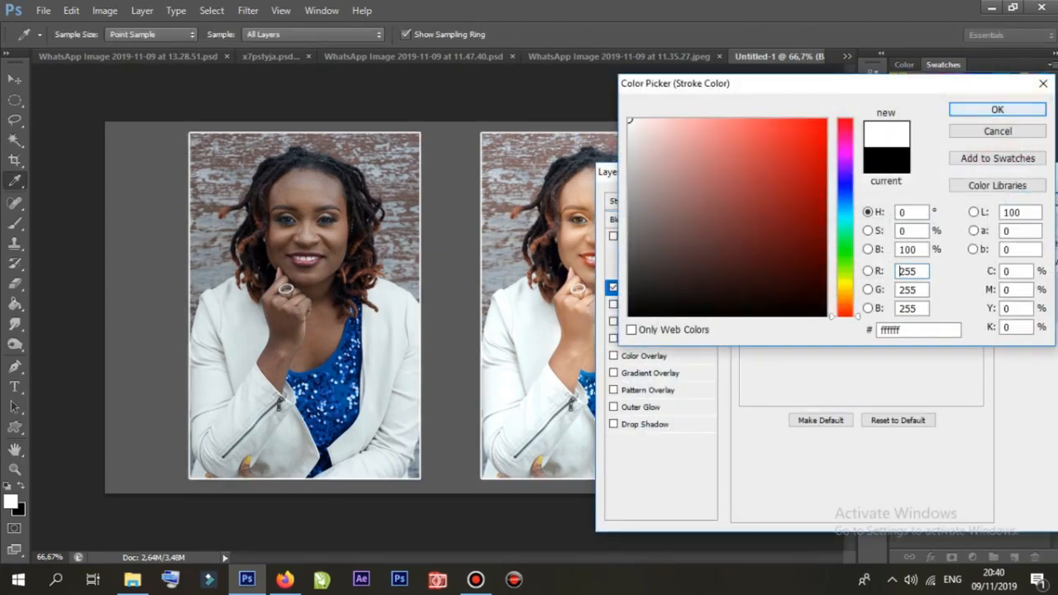
click(994, 110)
click(845, 240)
click(822, 268)
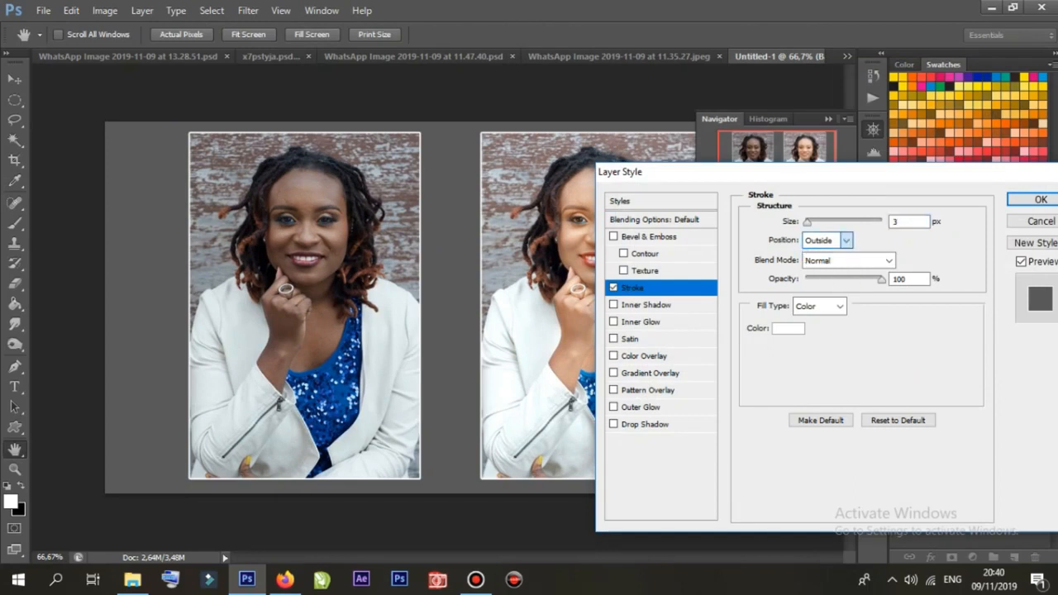
drag(806, 222, 813, 221)
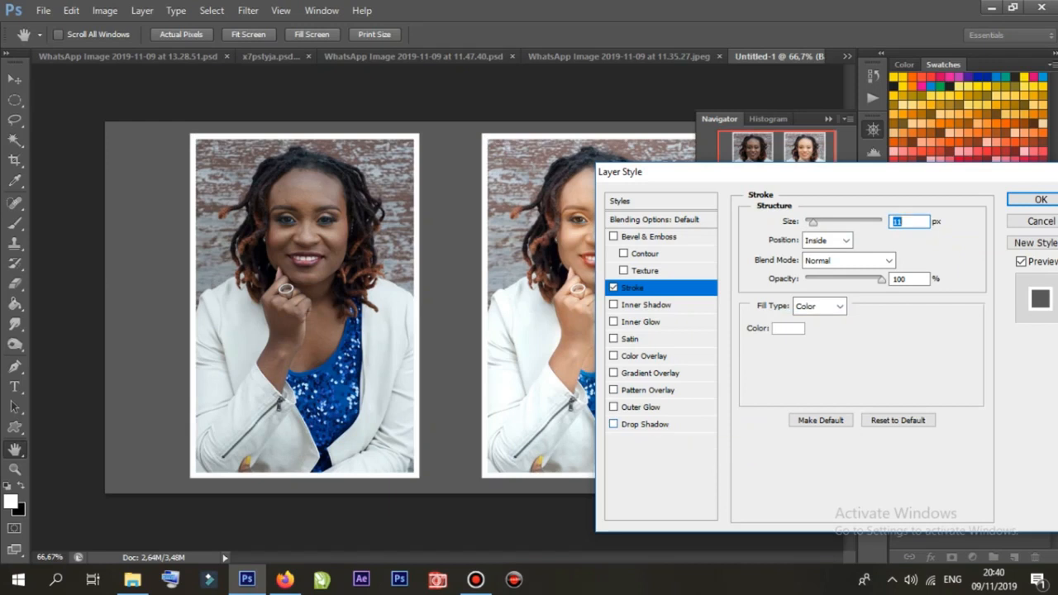
Add a Drop Shadow with a size of about 49 px to the merged portraits layer and apply the layer style
click(645, 424)
drag(809, 324, 824, 324)
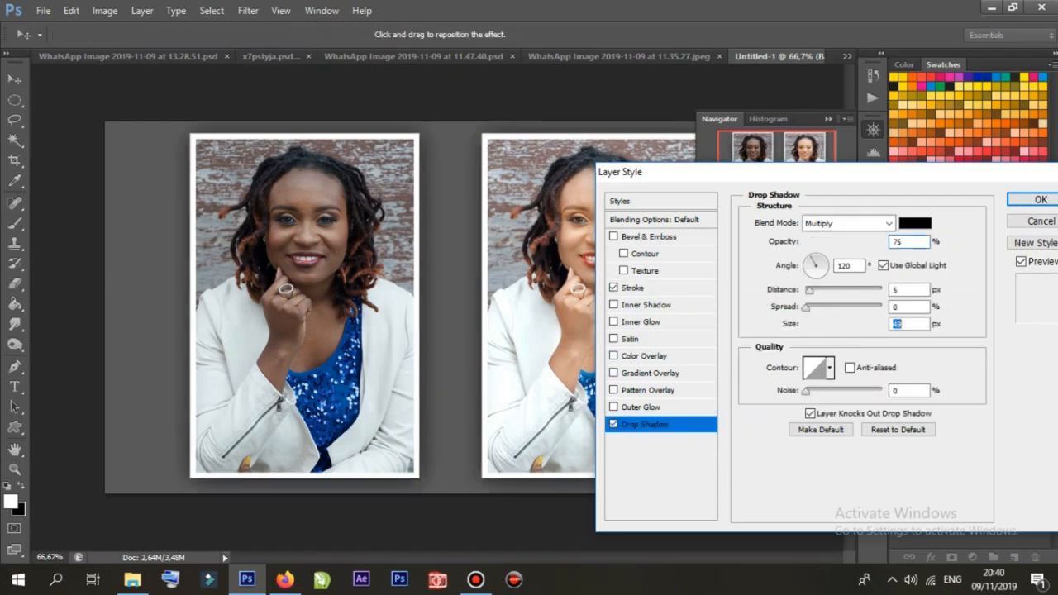
click(1041, 199)
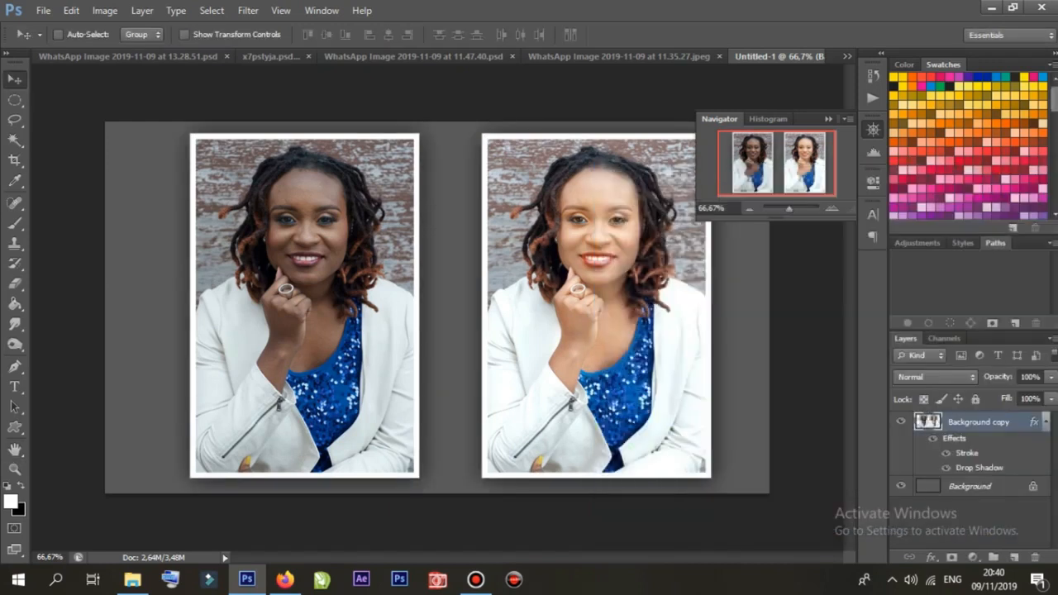
Collapse the floating Navigator and examine the before-and-after comparison unobstructed
scroll(437, 306, up, 2)
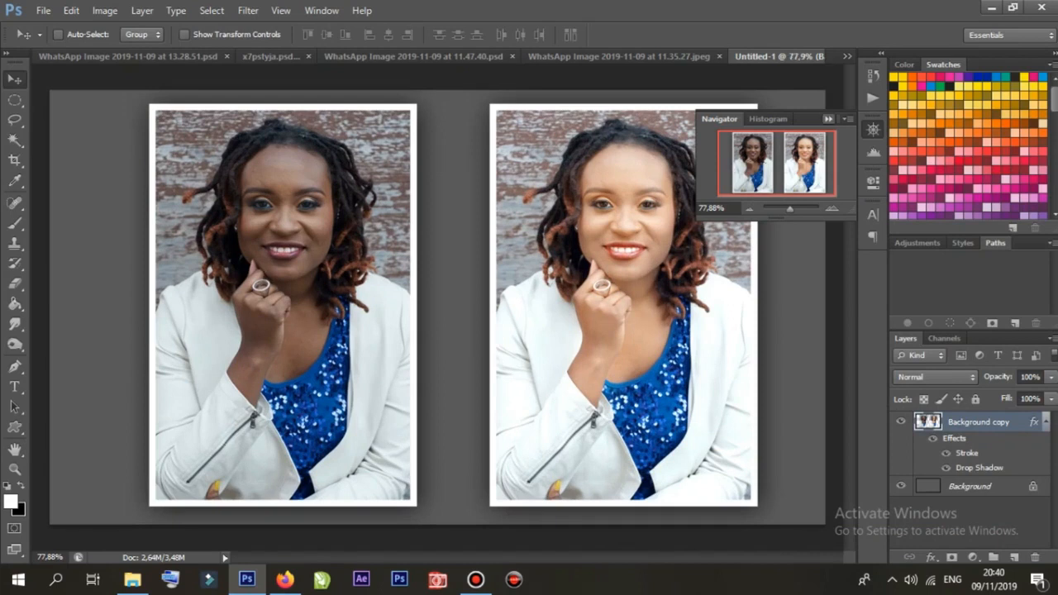
click(828, 119)
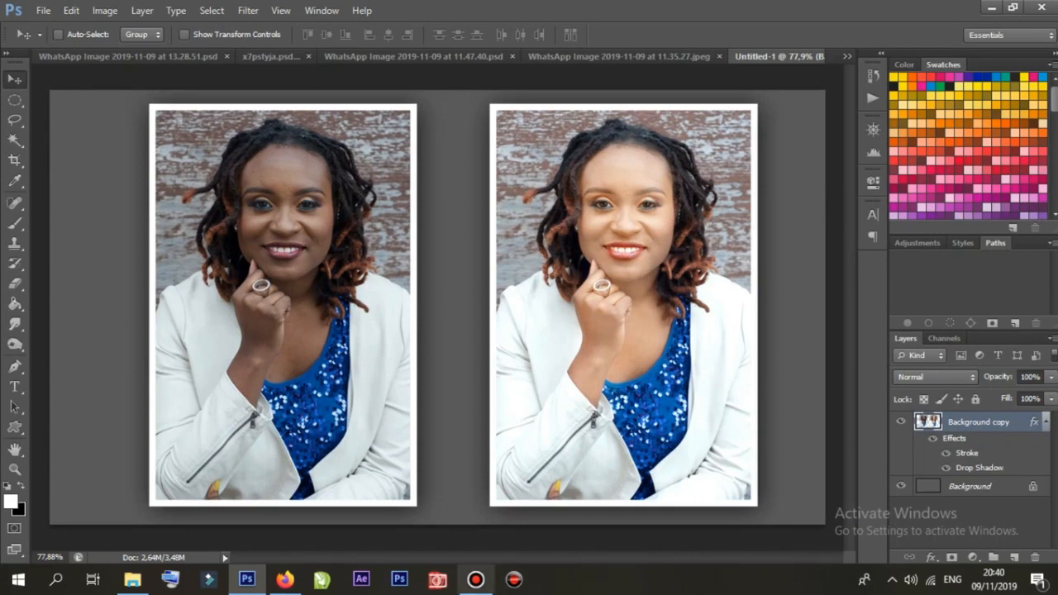
mouse_move(475, 579)
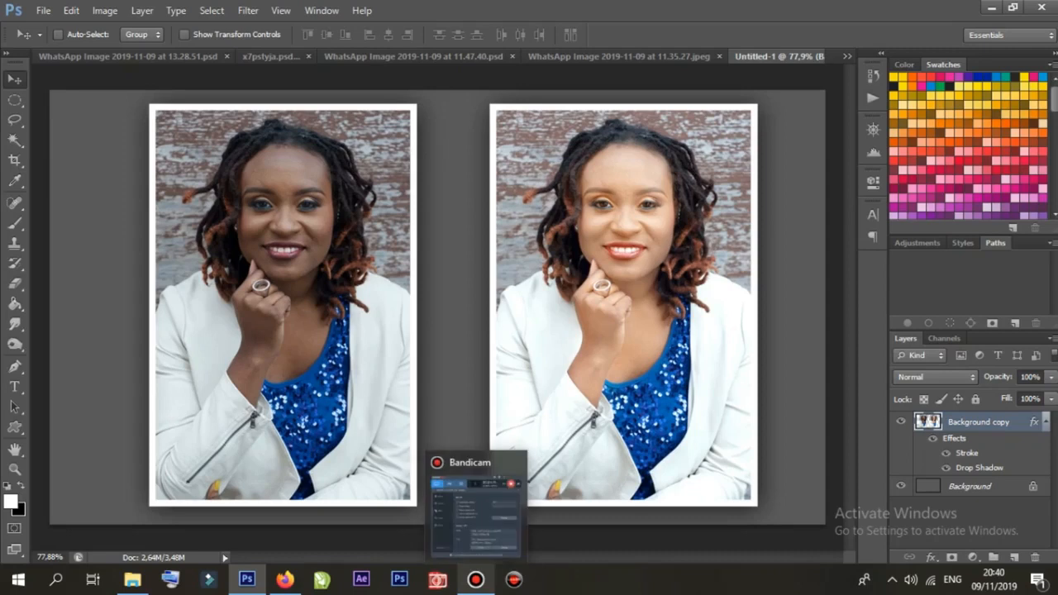